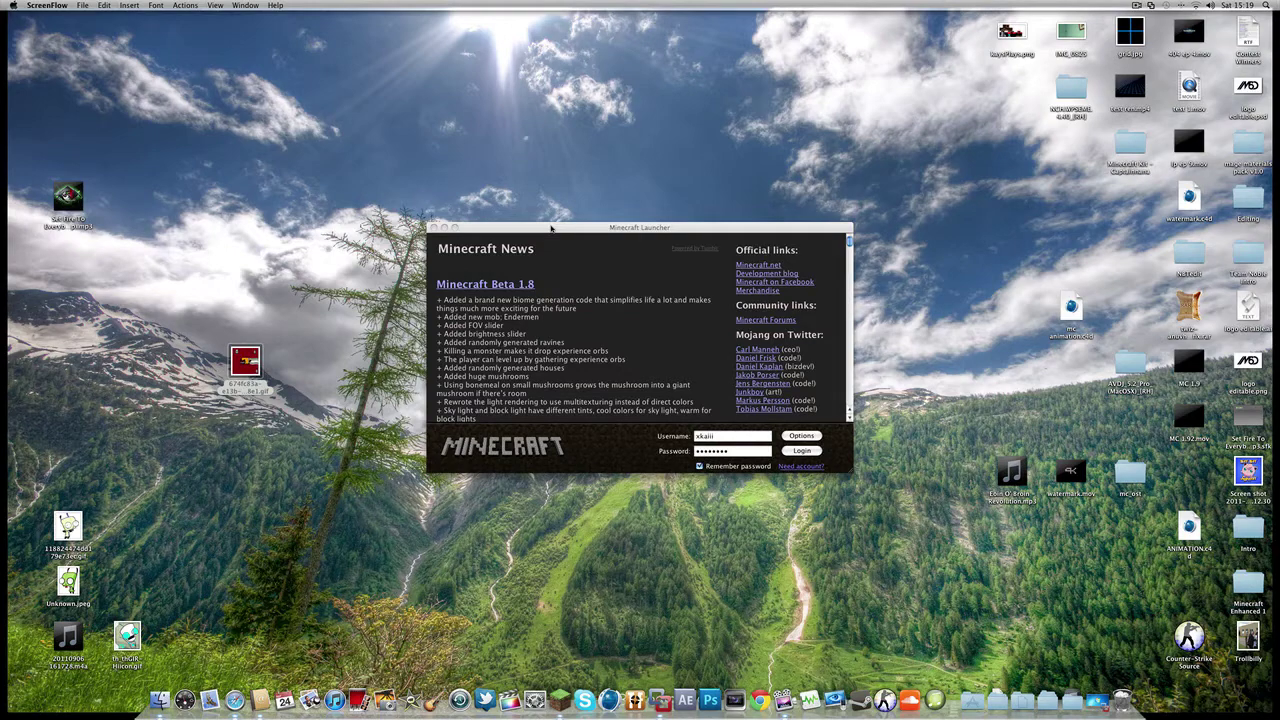
- Enlarge the Minecraft Launcher to full screen and log in with the saved account
drag(551, 229, 255, 70)
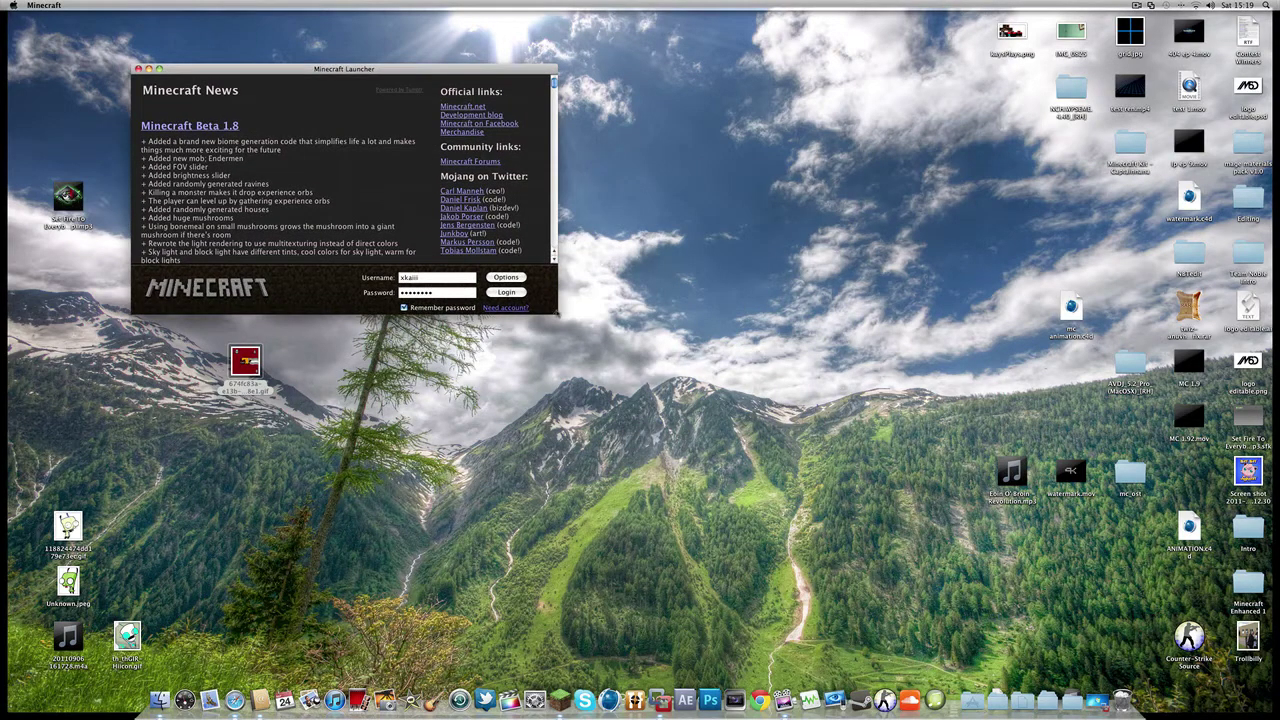
drag(556, 313, 1079, 535)
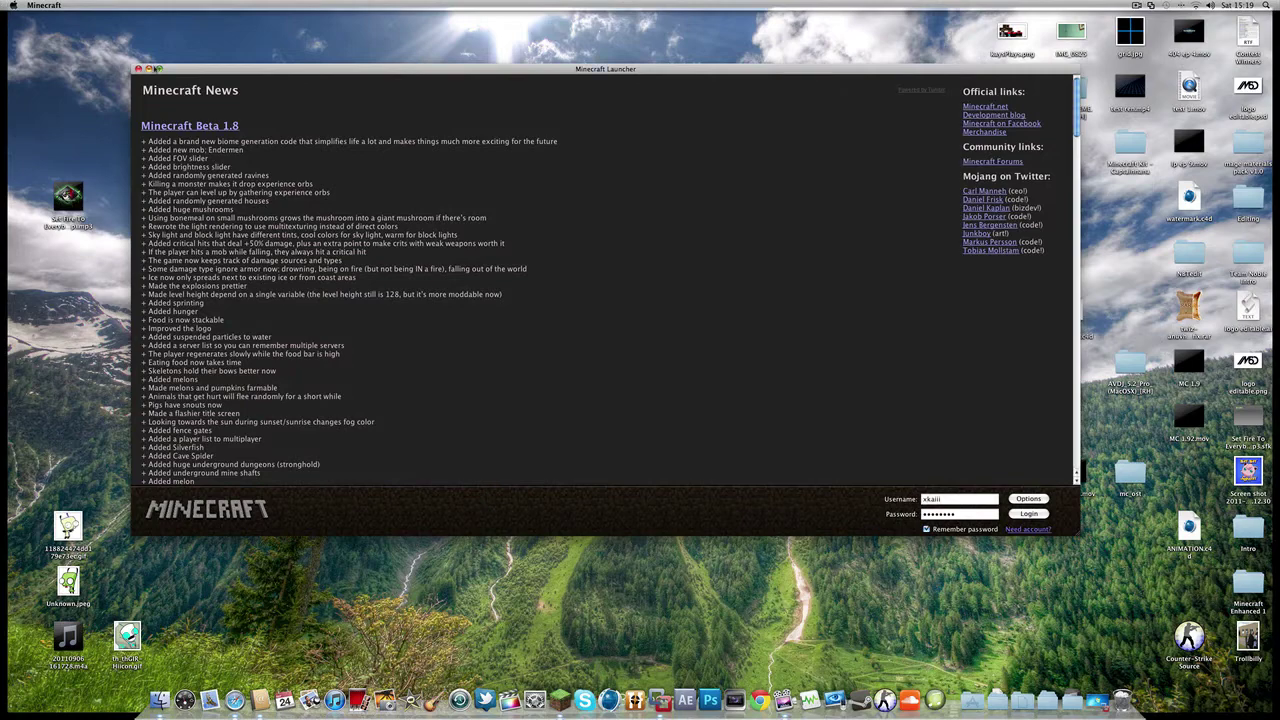
click(157, 68)
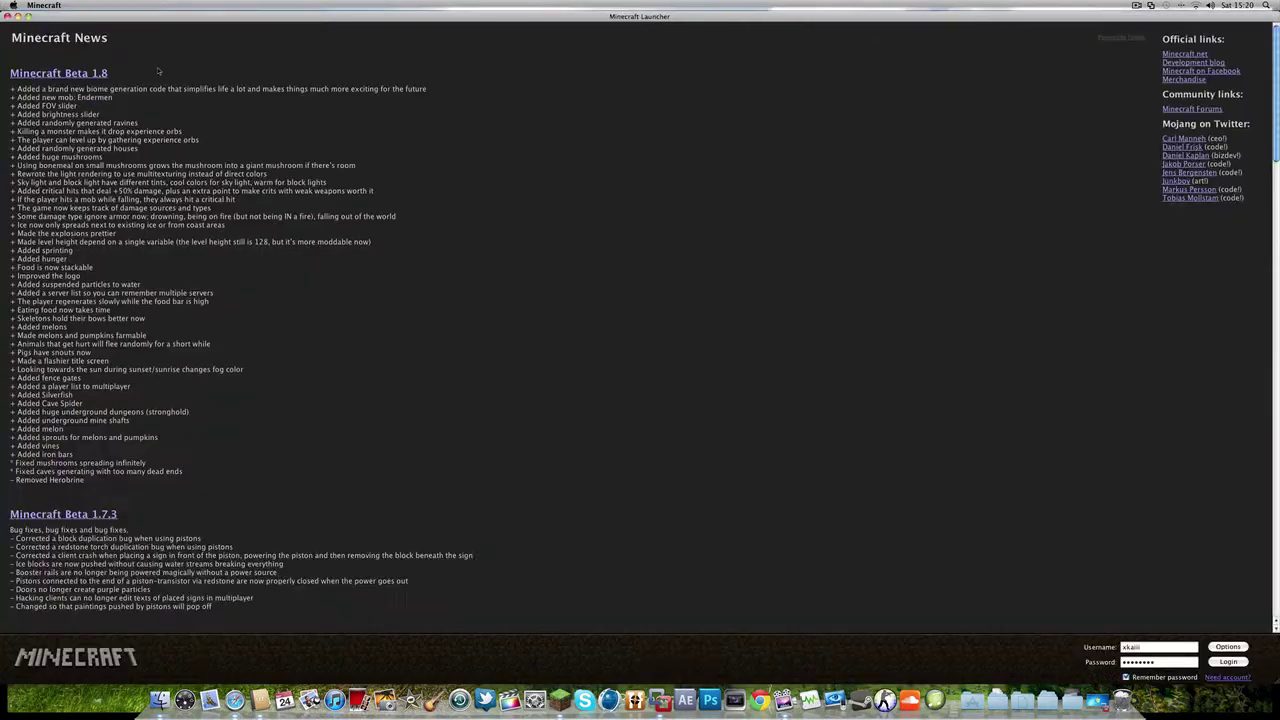
click(1234, 663)
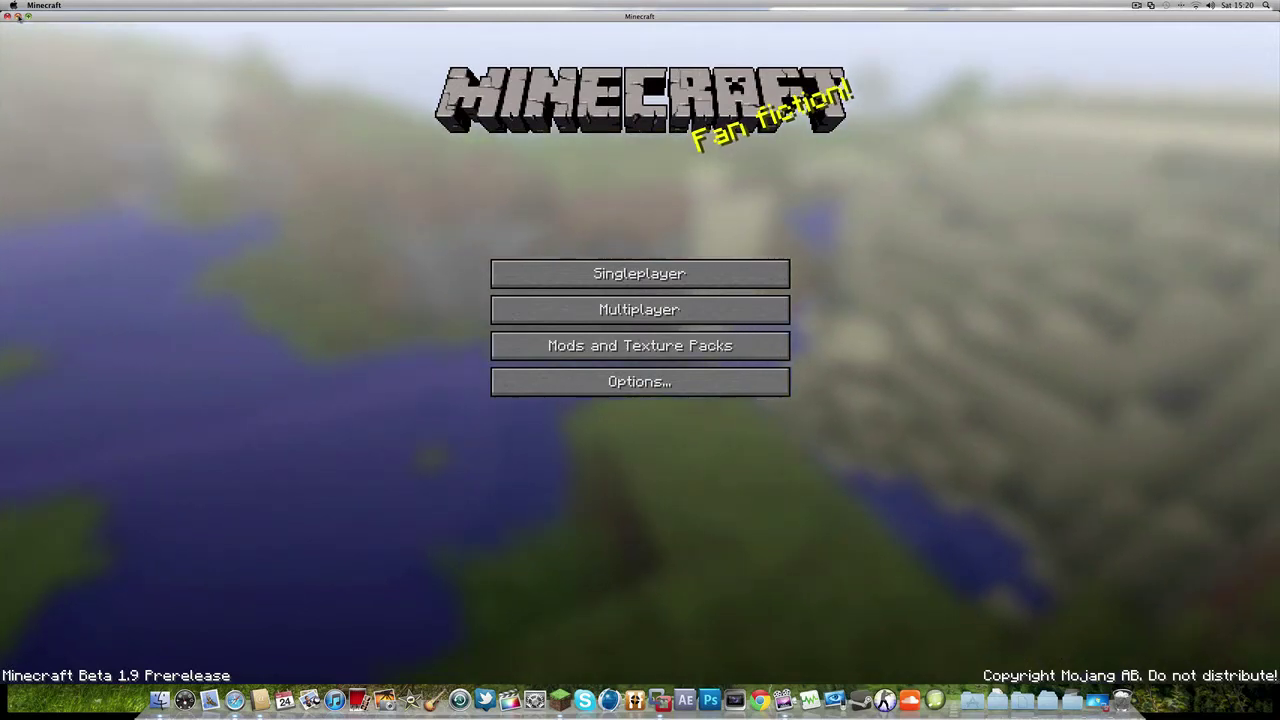
- Open Singleplayer, choose the Lets Play Minecraft world, and minimize the game window
click(497, 273)
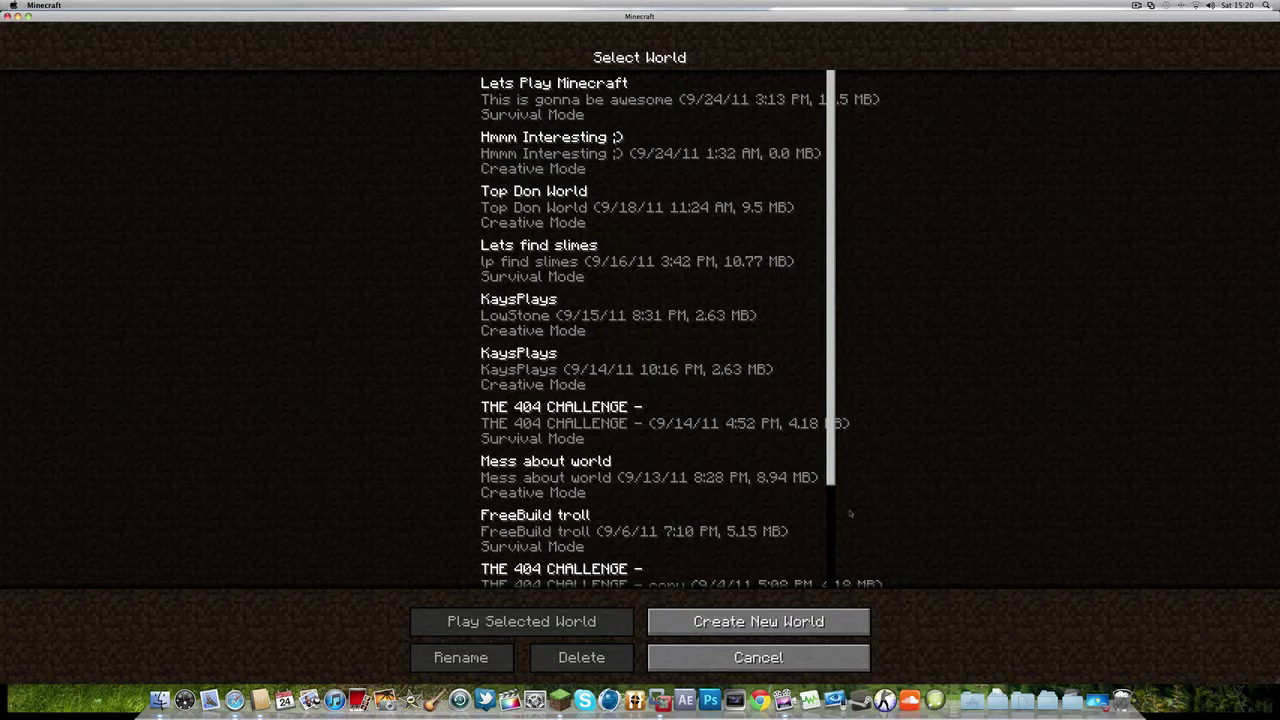
scroll(829, 425, down, 3)
scroll(800, 400, up, 3)
click(533, 100)
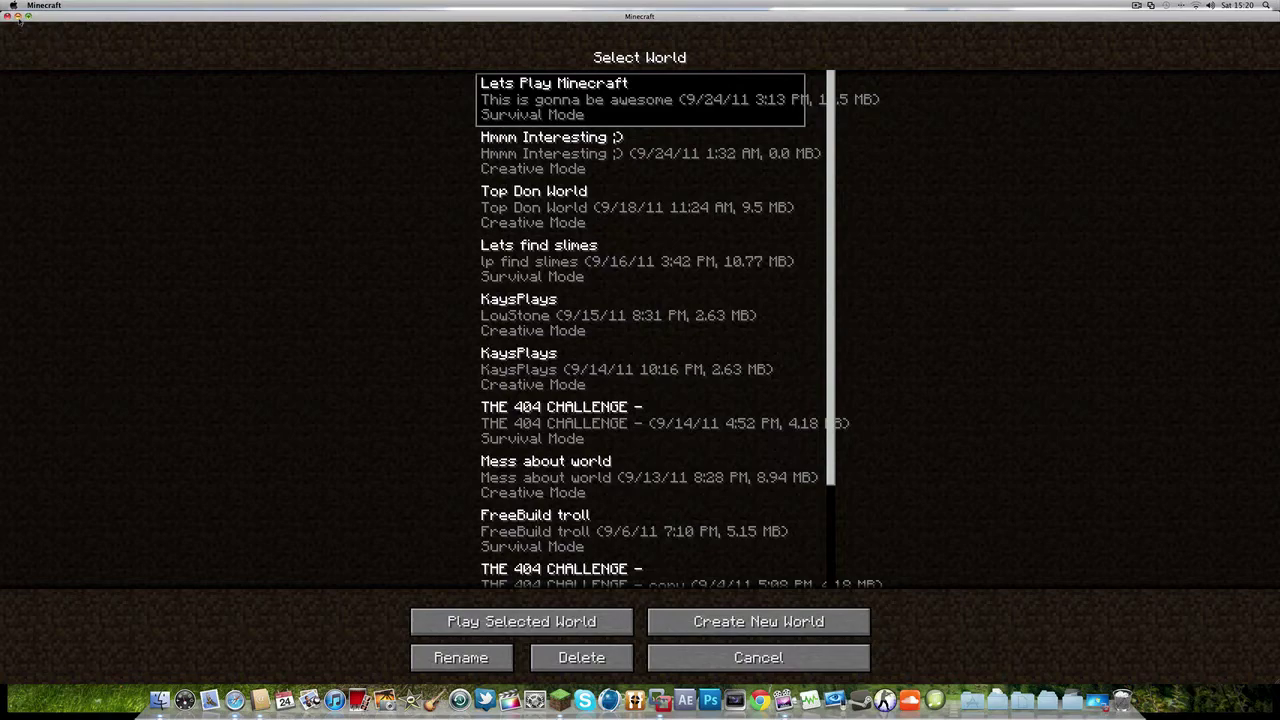
click(17, 17)
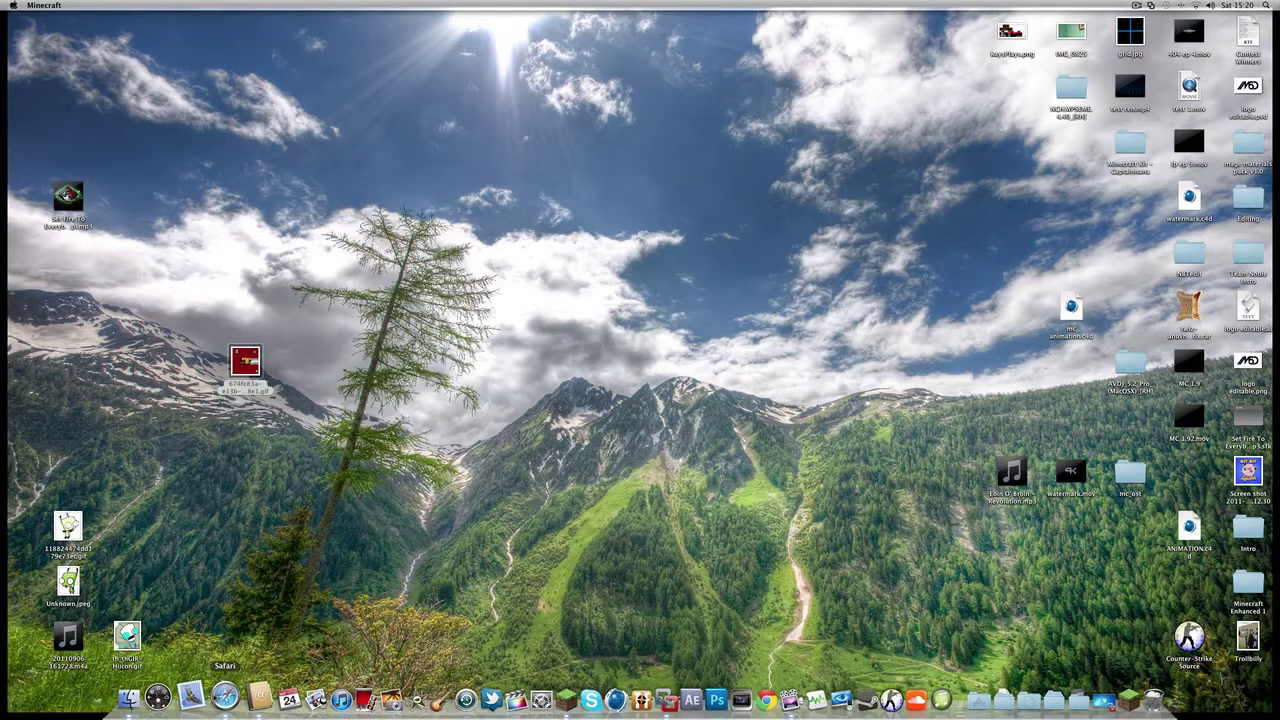
- Search the web for 'nbt edit' in Safari and open the Minecraft Forum NBTedit topic
click(225, 697)
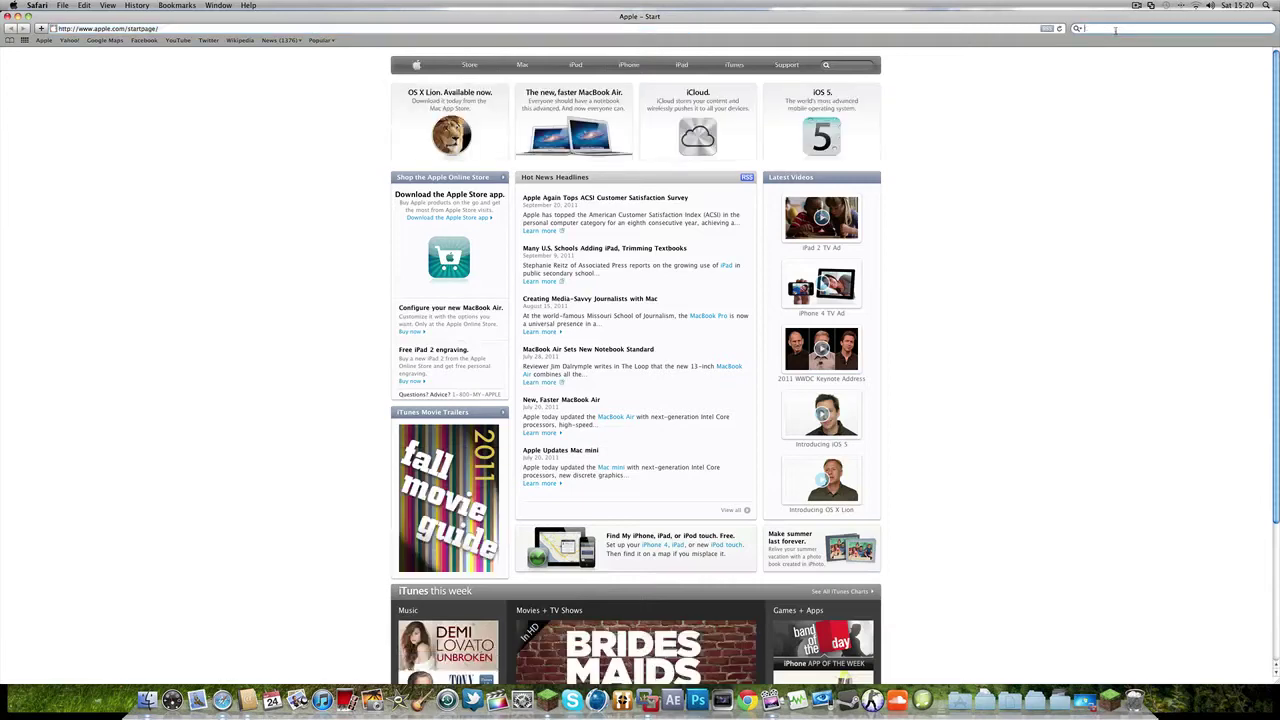
text(nbt edit)
key(Return)
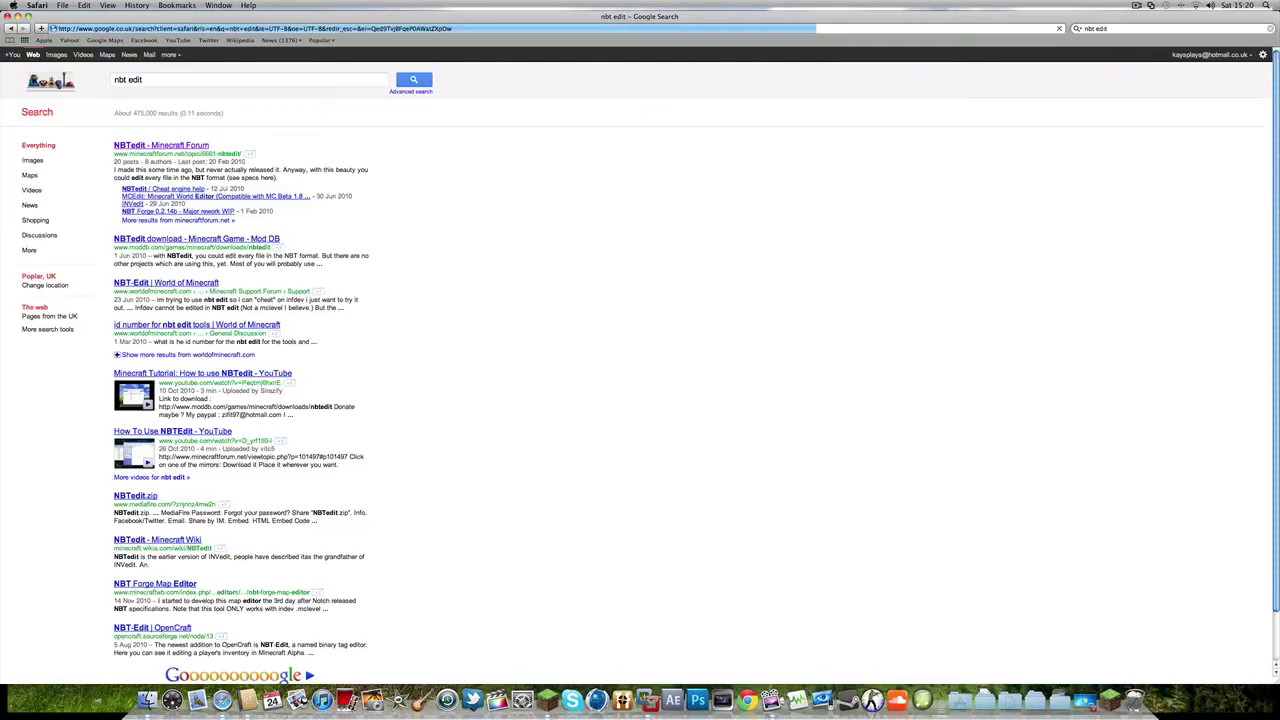
click(174, 146)
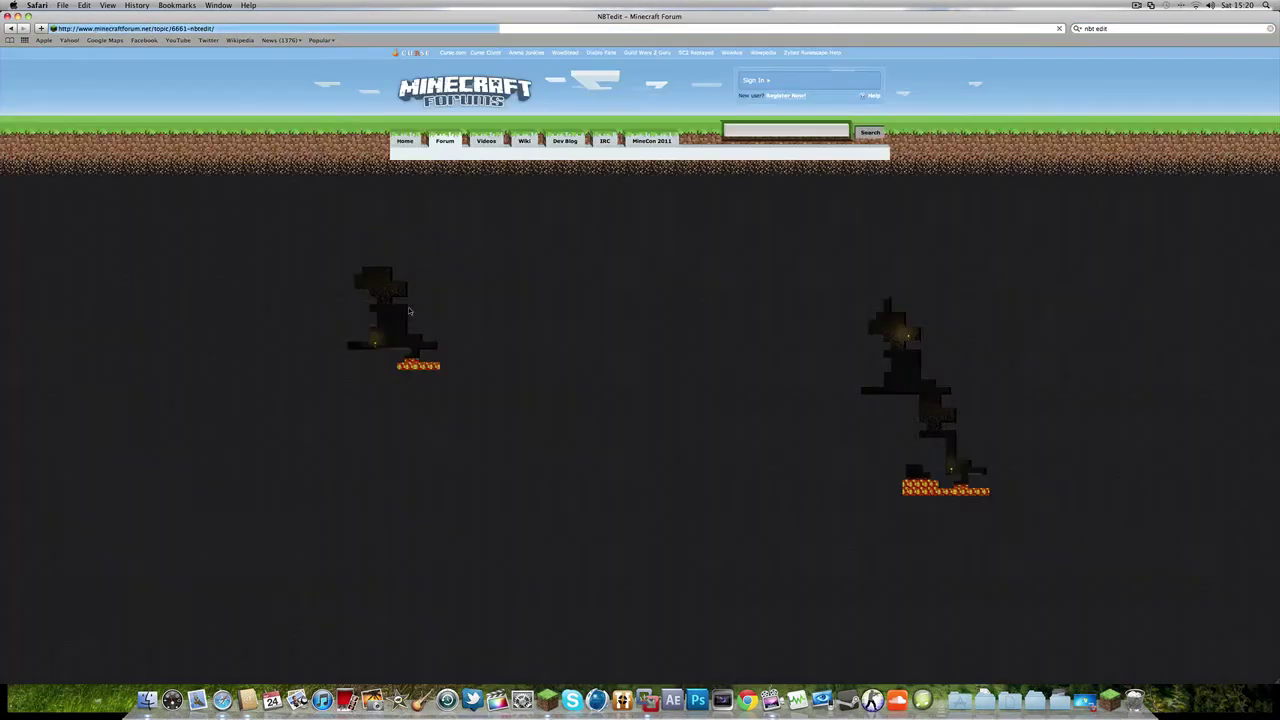
- Download NBTedit from the Mediafire mirror, getting the unzipped NBTedit-1 folder
scroll(543, 355, down, 3)
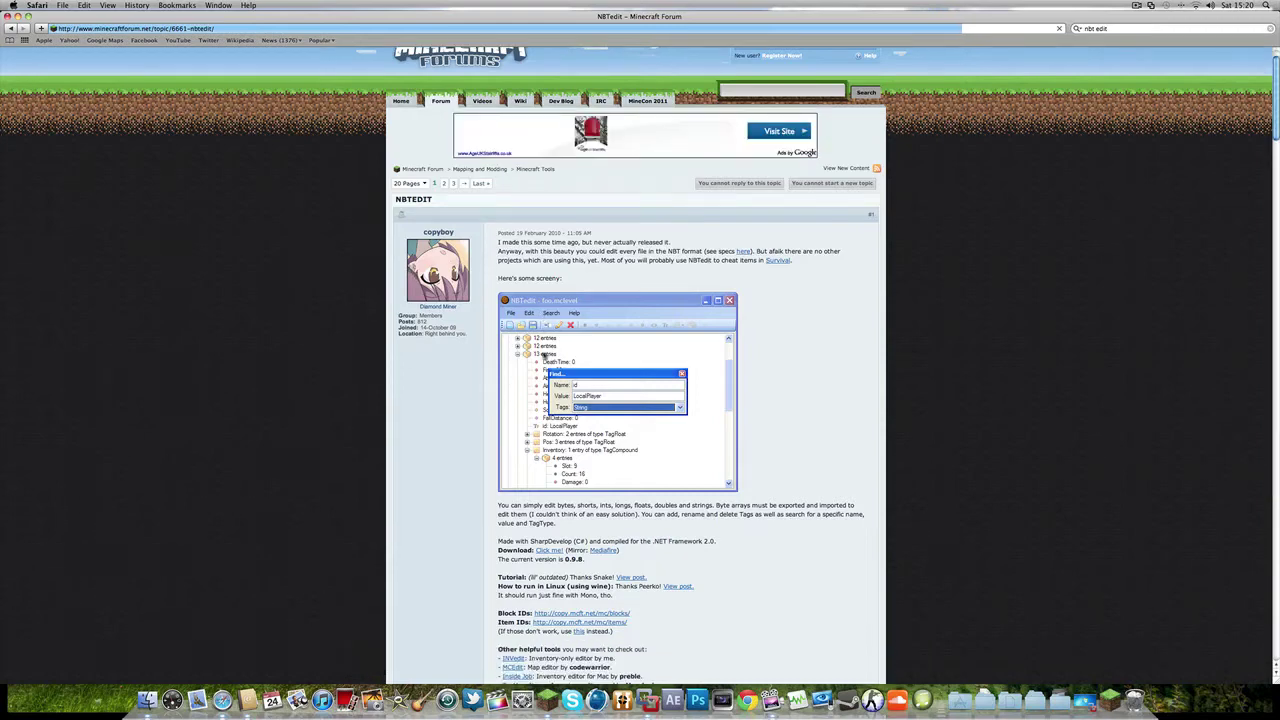
scroll(544, 355, down, 3)
click(605, 461)
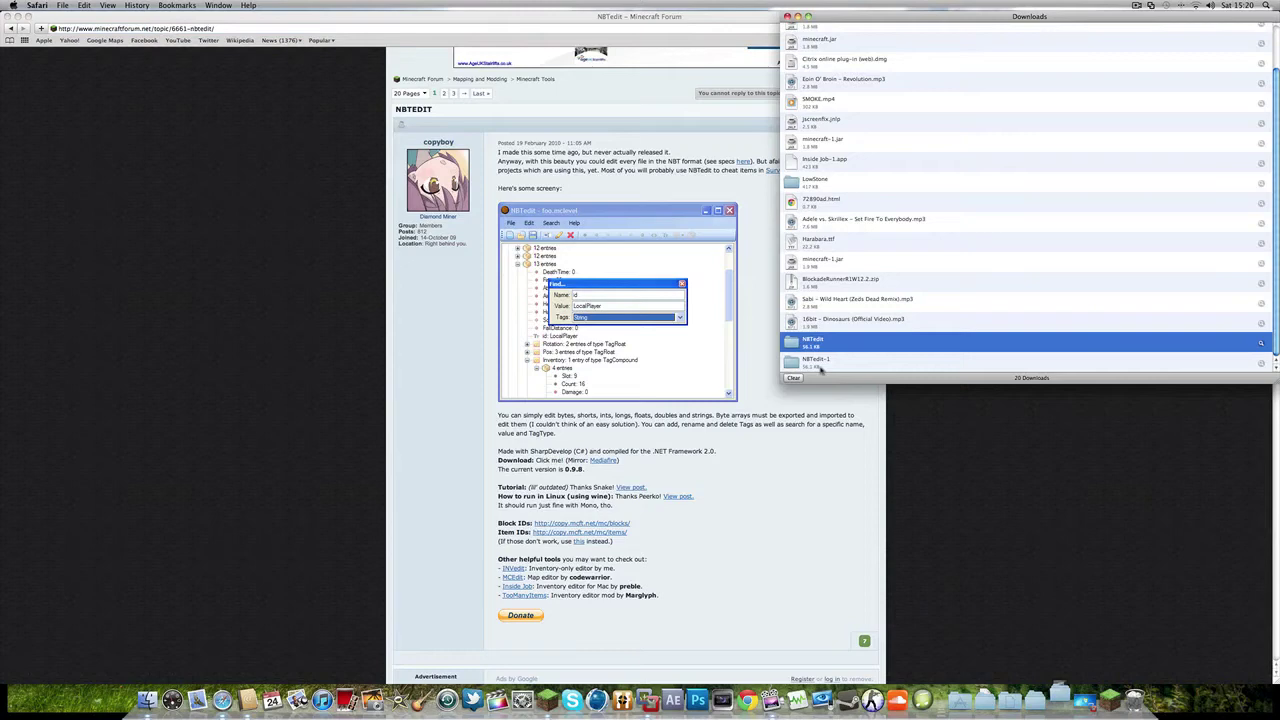
click(820, 366)
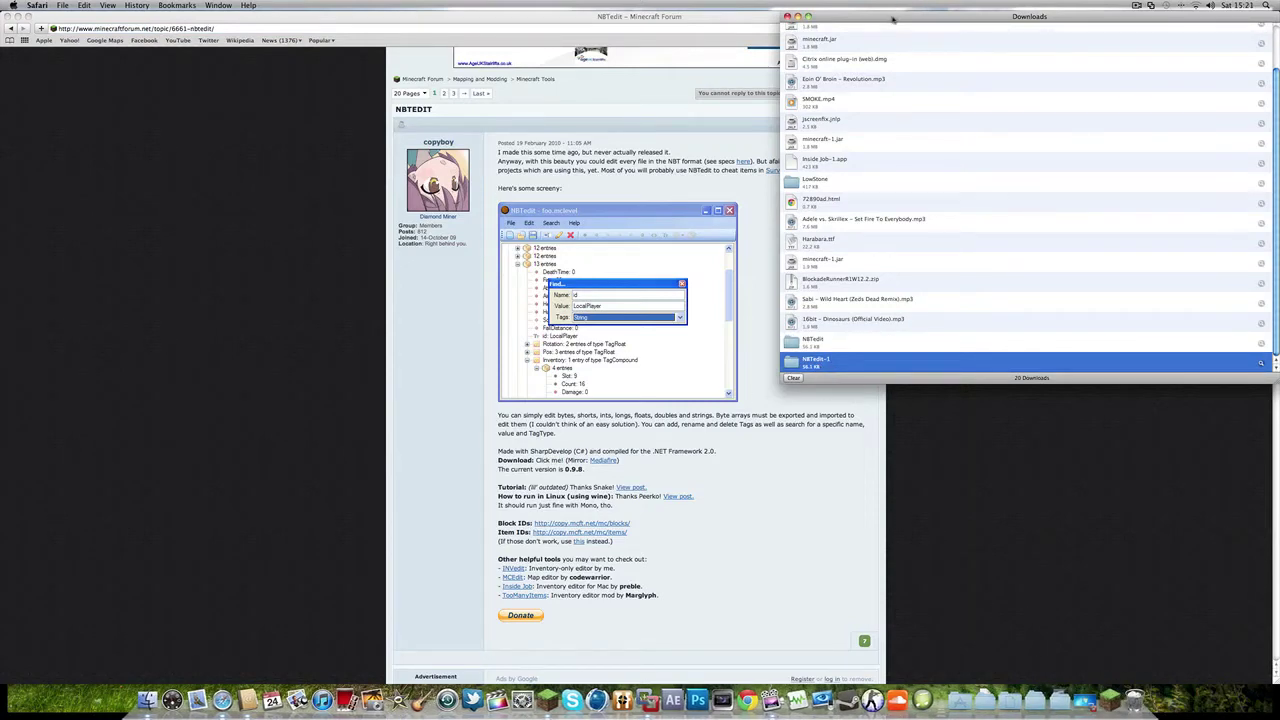
drag(893, 18, 1073, 43)
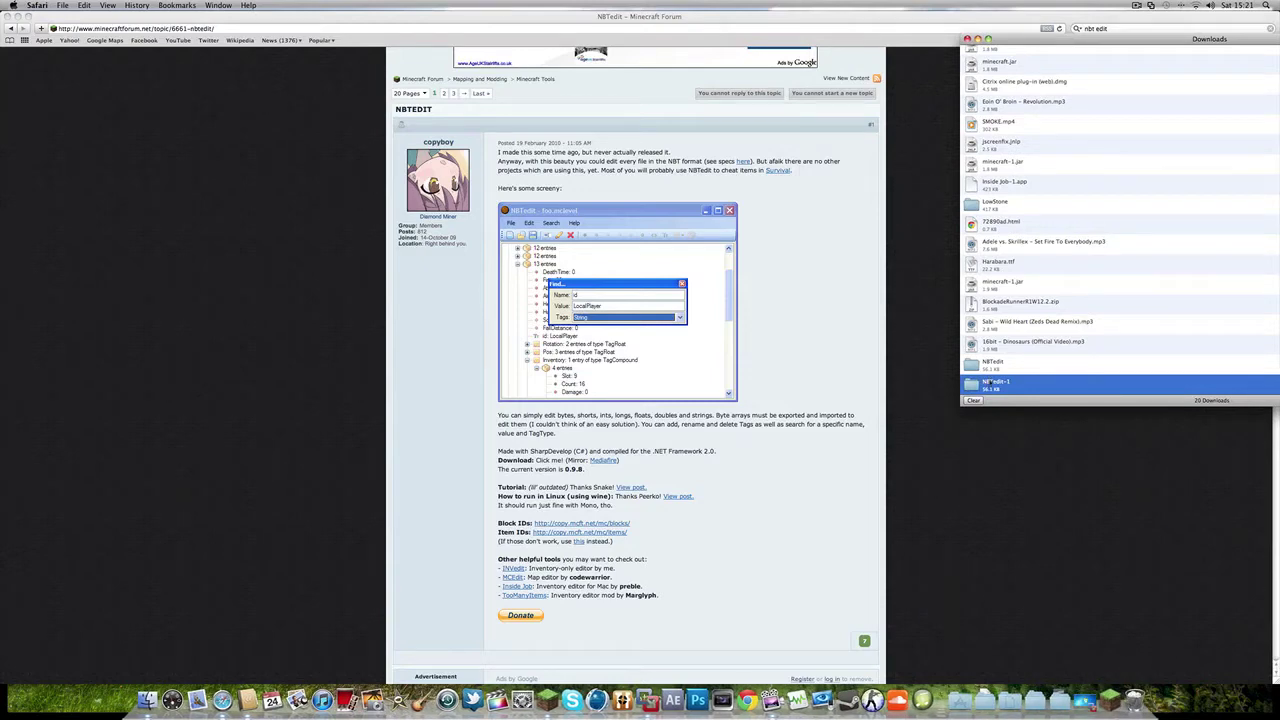
- Copy the downloaded NBTedit-1 folder onto the Windows 7 desktop in VMware Fusion
click(1085, 700)
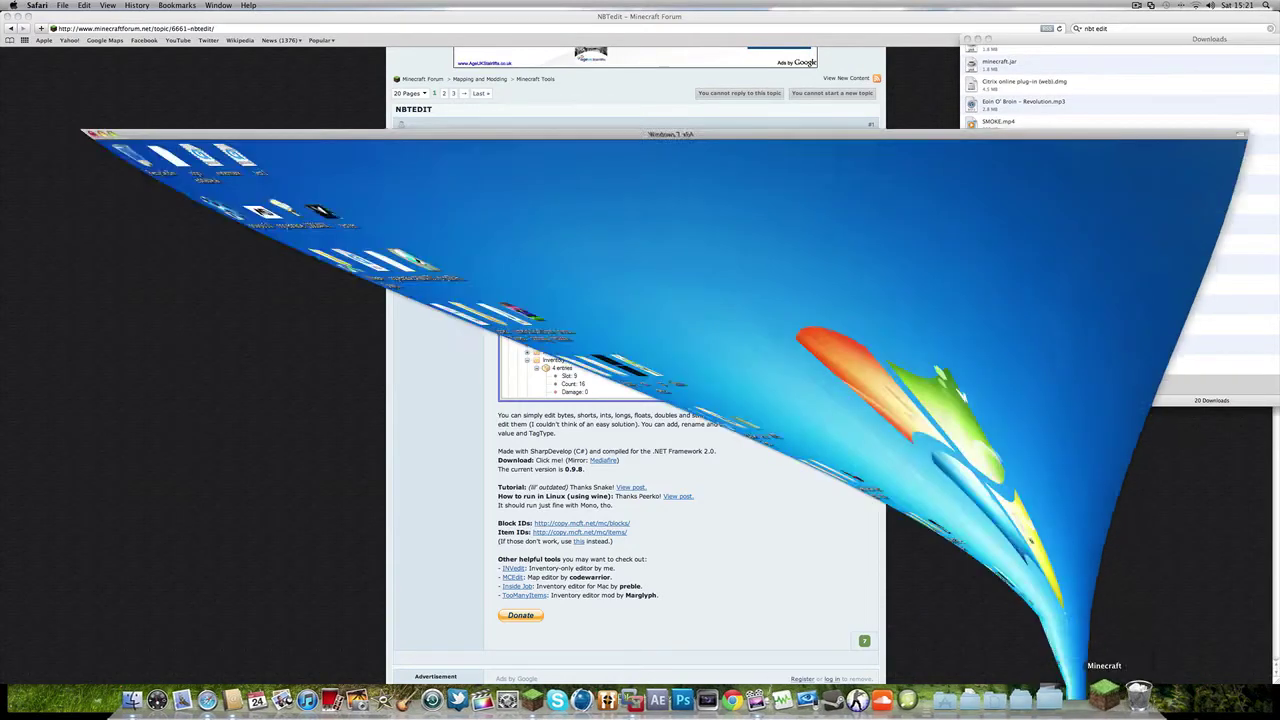
click(1072, 702)
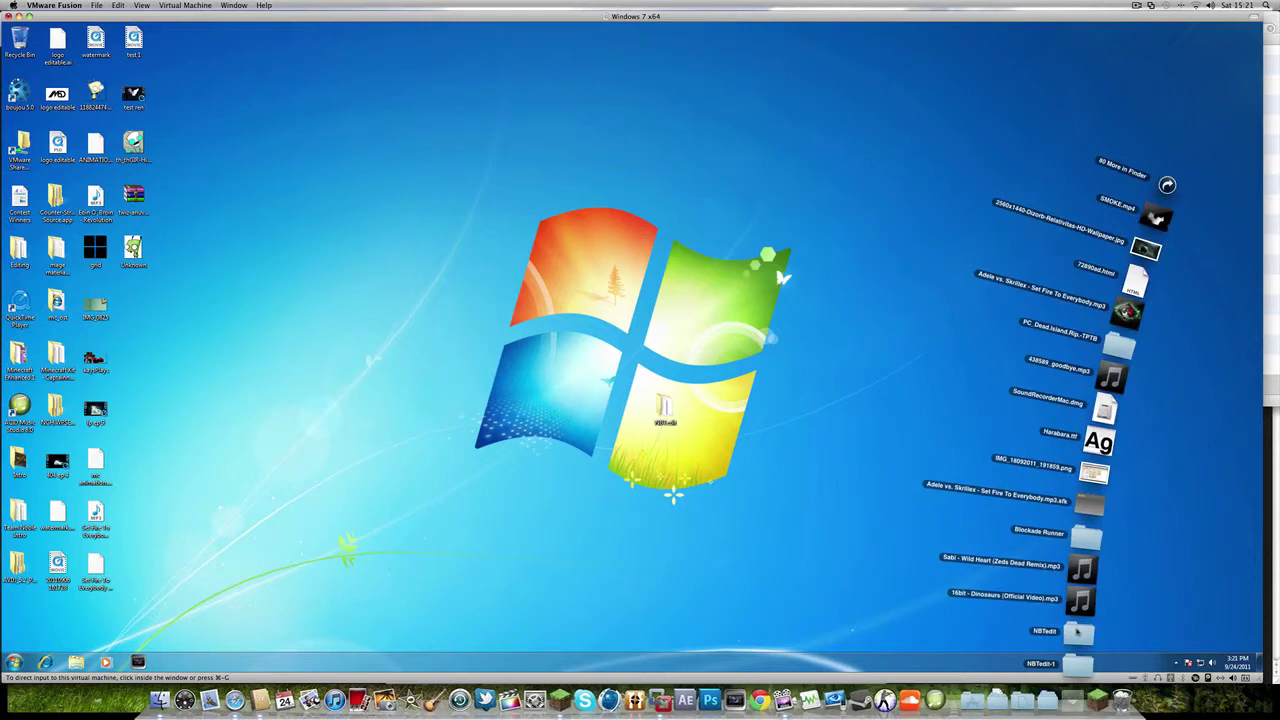
drag(1074, 663, 663, 405)
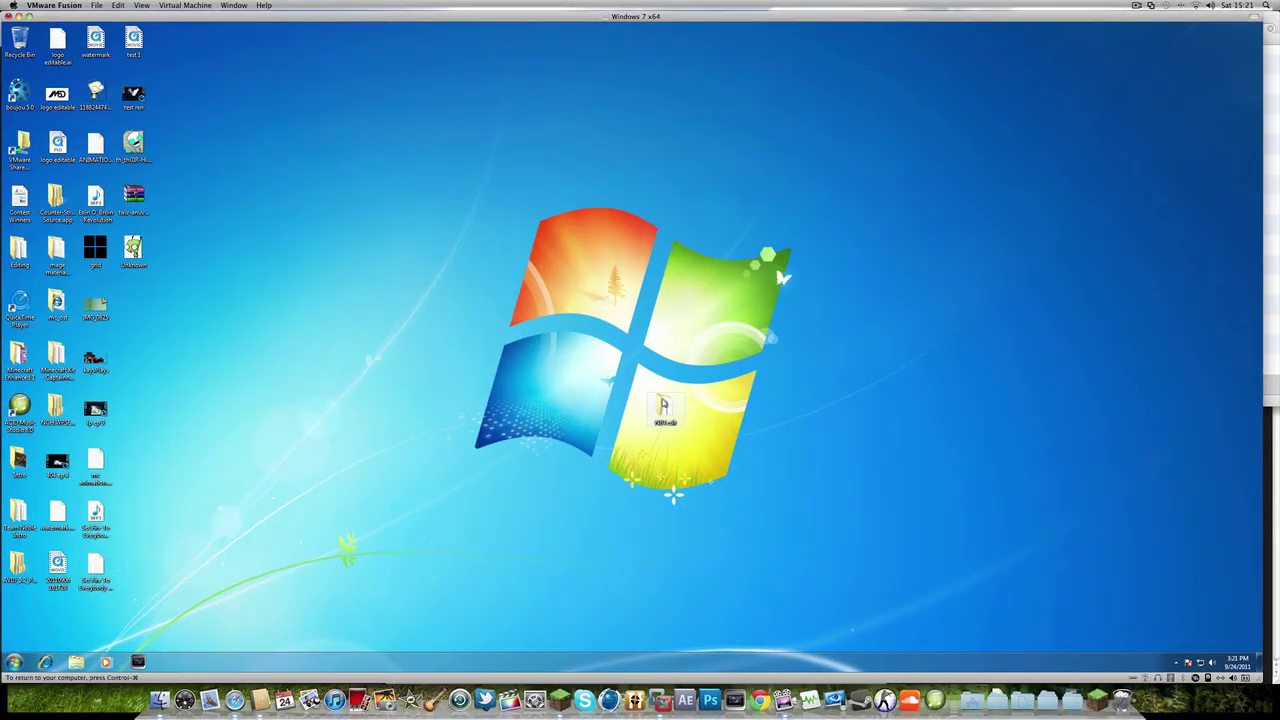
- Delete the old NBTedit folder from the Windows desktop and return to Minecraft
right_click(664, 407)
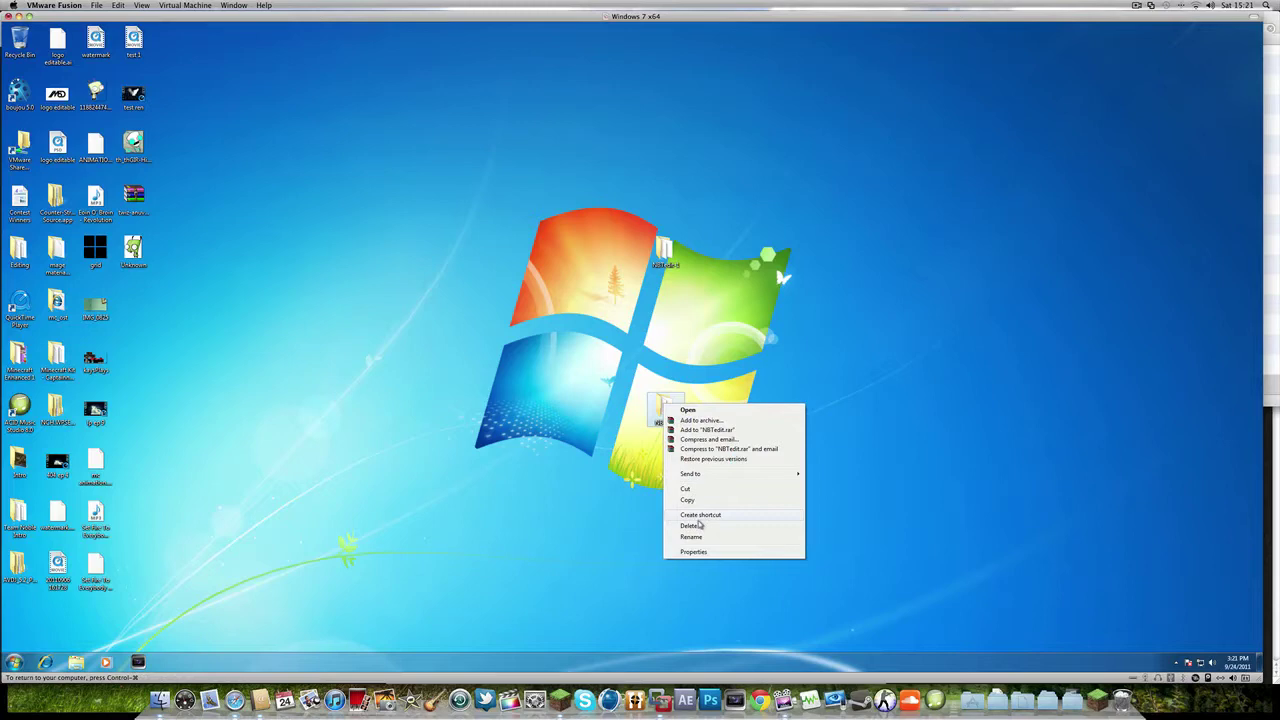
click(698, 527)
click(672, 377)
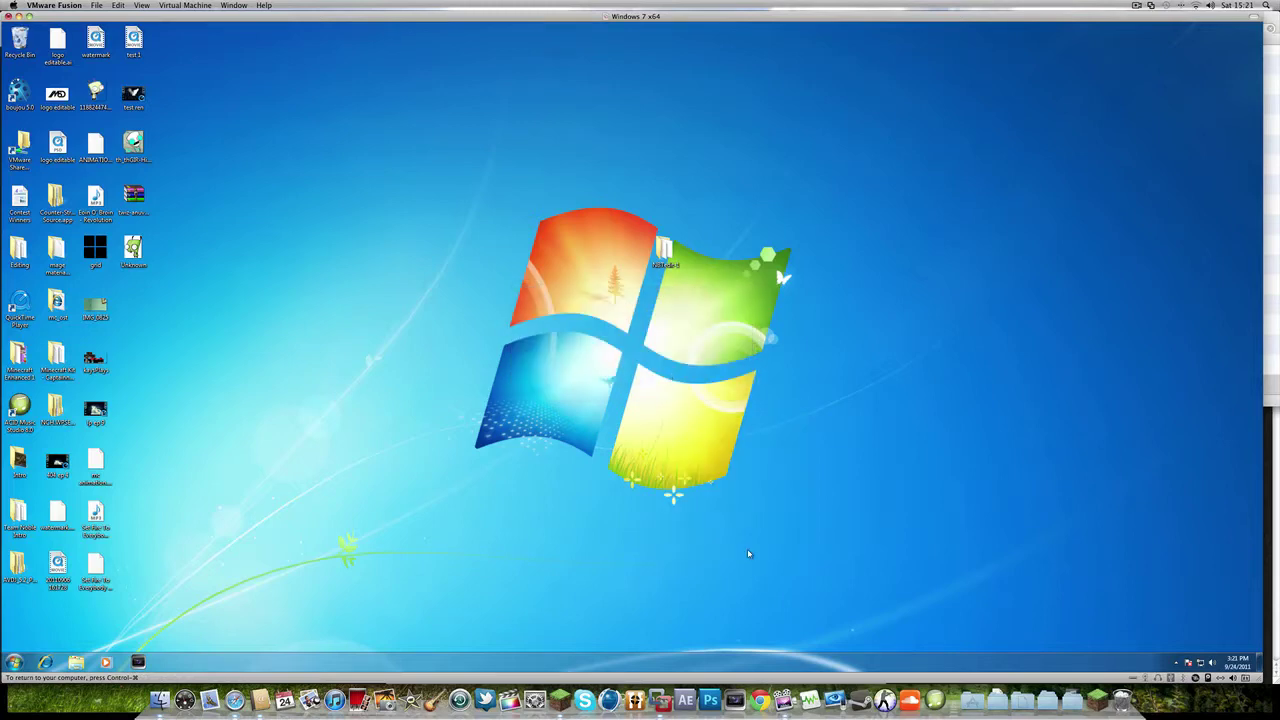
click(560, 697)
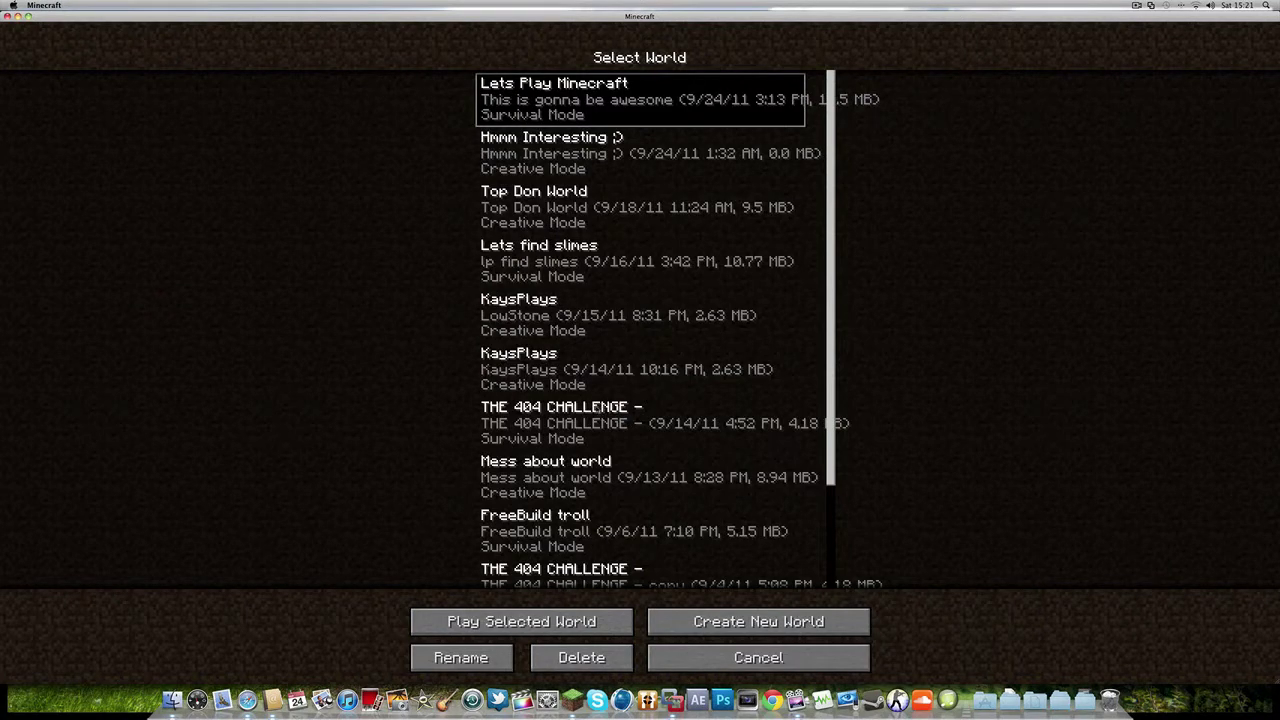
- Create a new Survival world named Test1234, briefly viewing More World Options
click(503, 385)
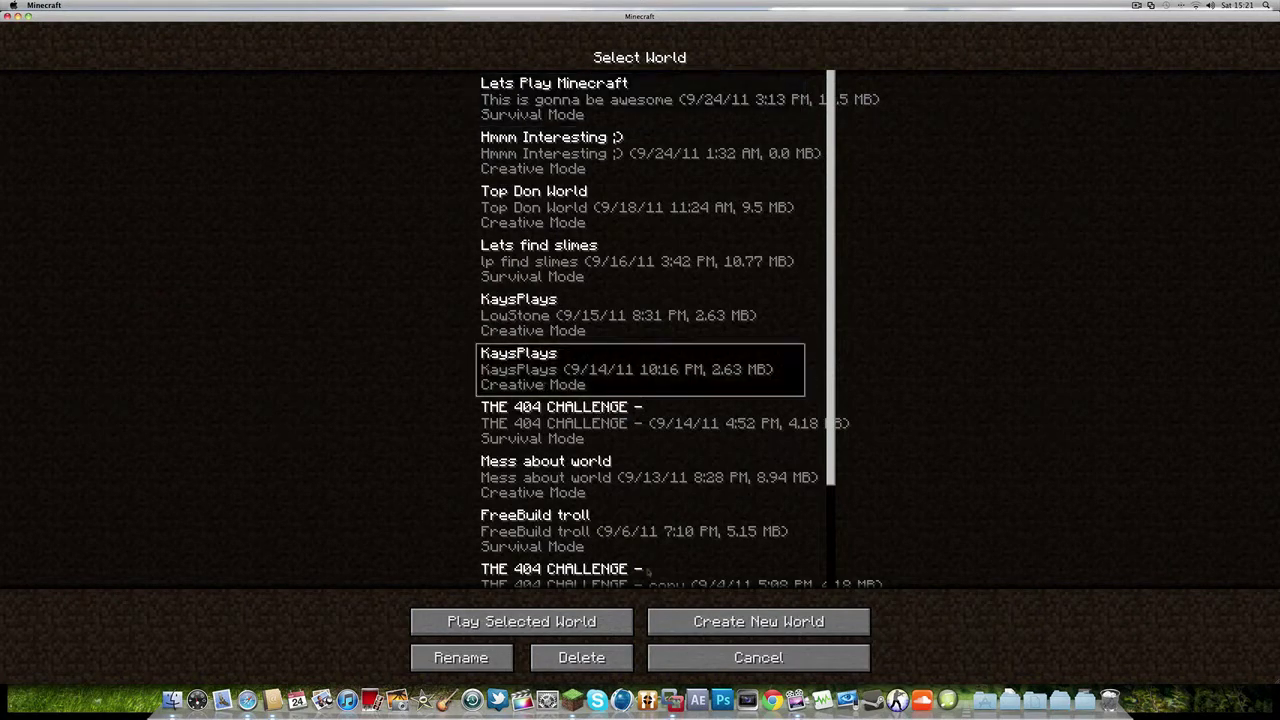
click(690, 622)
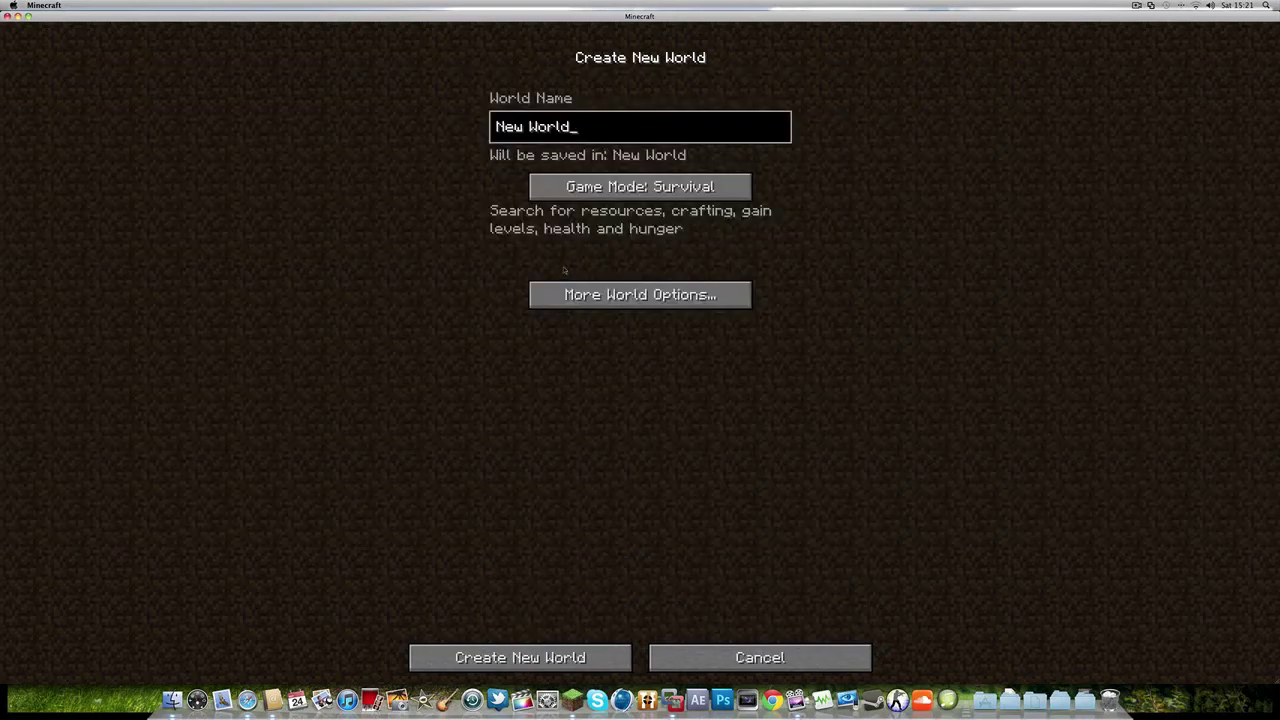
key(BackSpace)
key(BackSpace)
key(BackSpace)
key(BackSpace)
key(BackSpace)
key(BackSpace)
key(BackSpace)
key(BackSpace)
key(BackSpace)
text(Test)
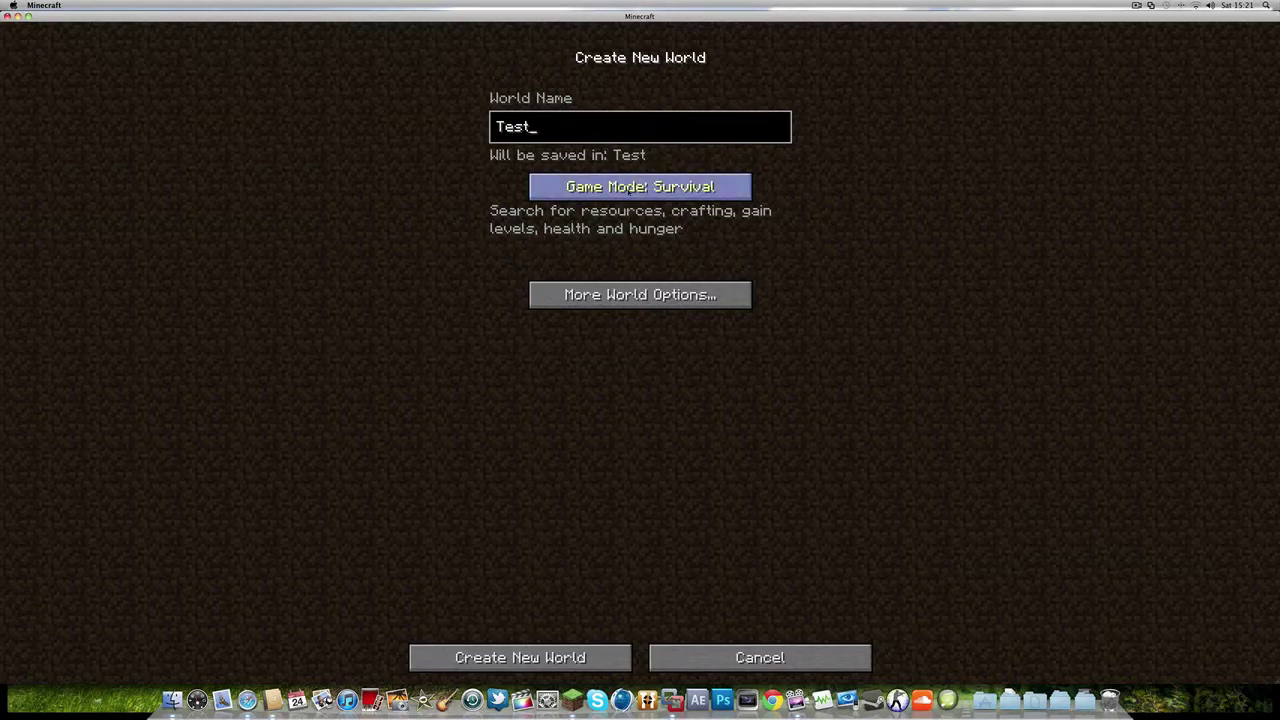
click(641, 296)
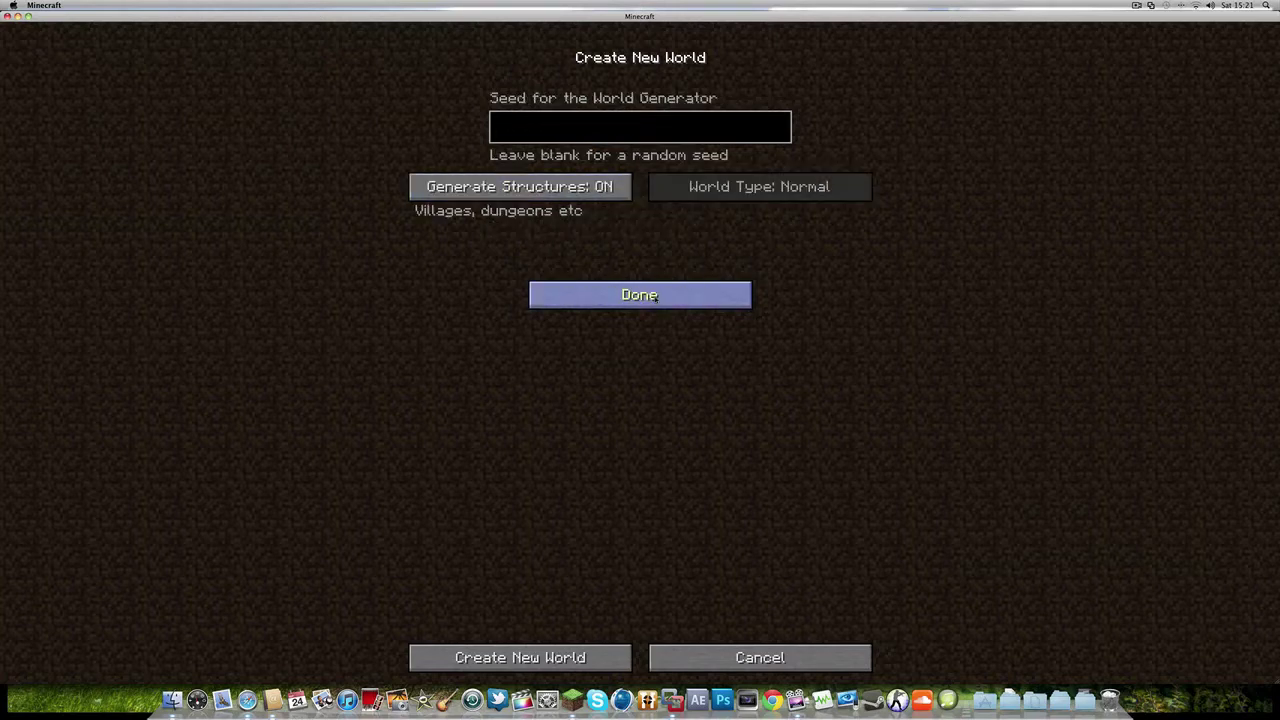
click(641, 293)
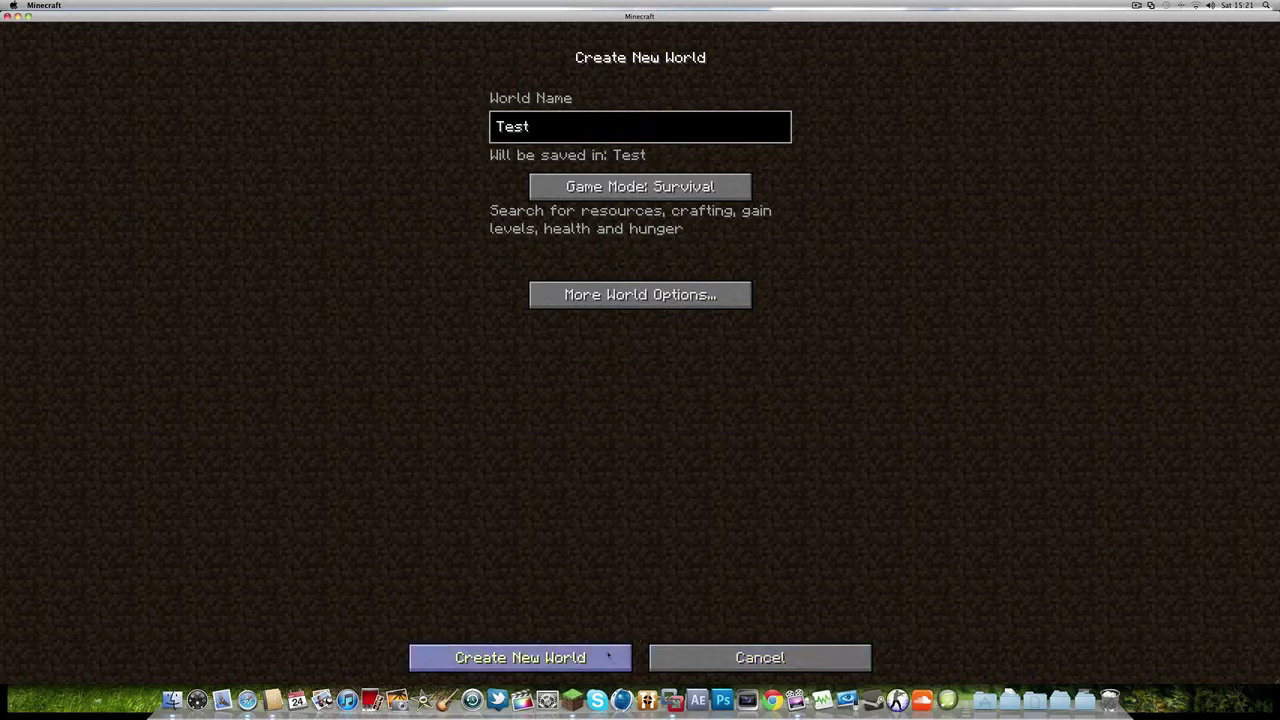
text(1234)
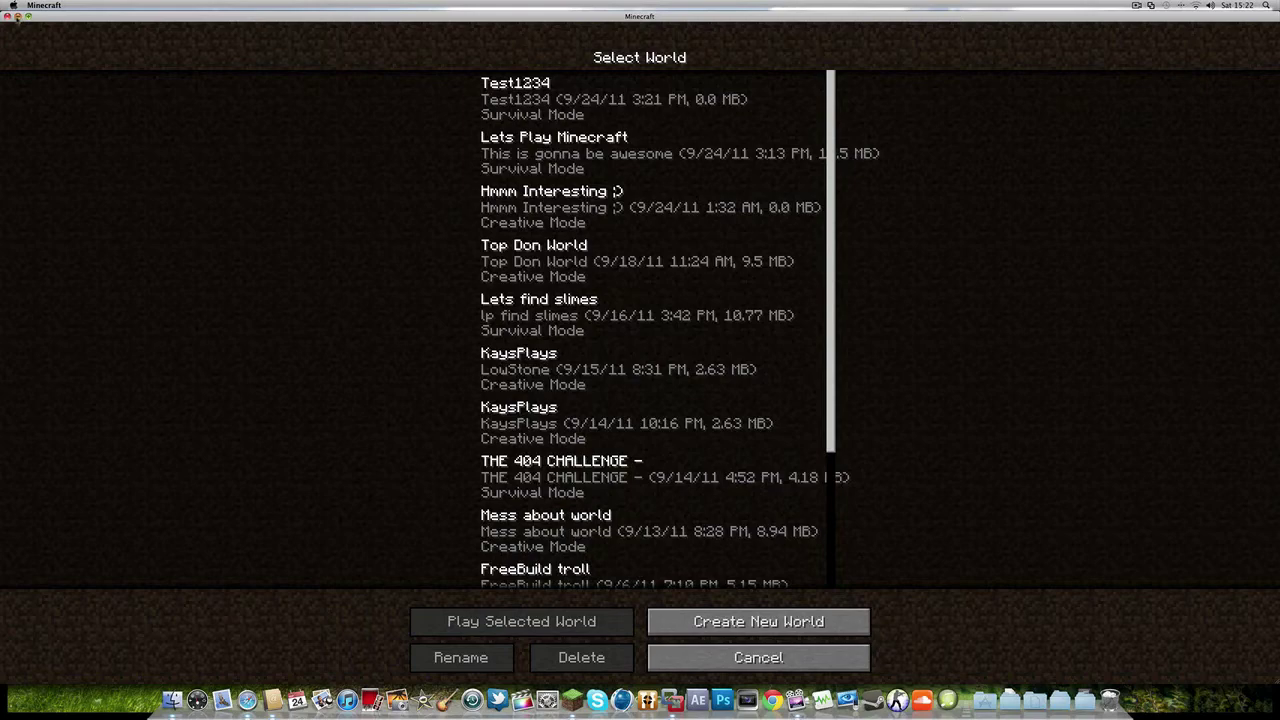
- Run NBTedit.exe from the NBTedit-1 folder, allowing the unverified program, and center its window
key(super+m)
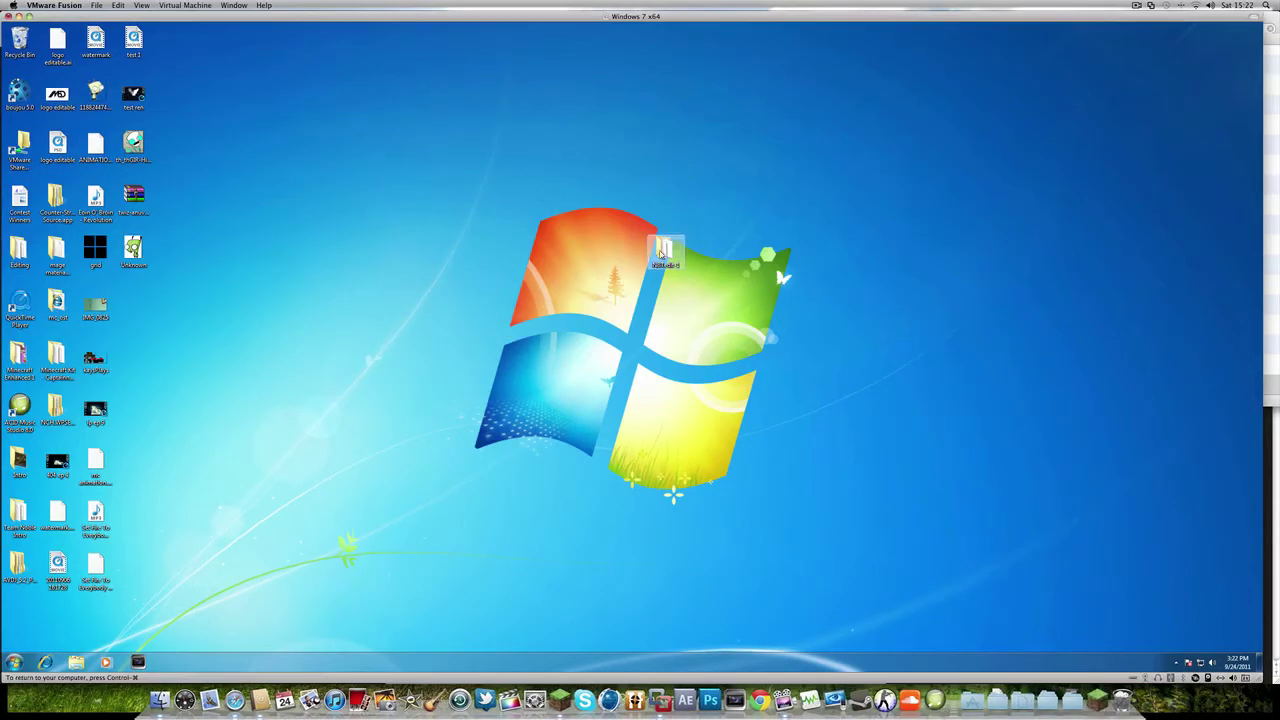
double_click(662, 252)
double_click(355, 219)
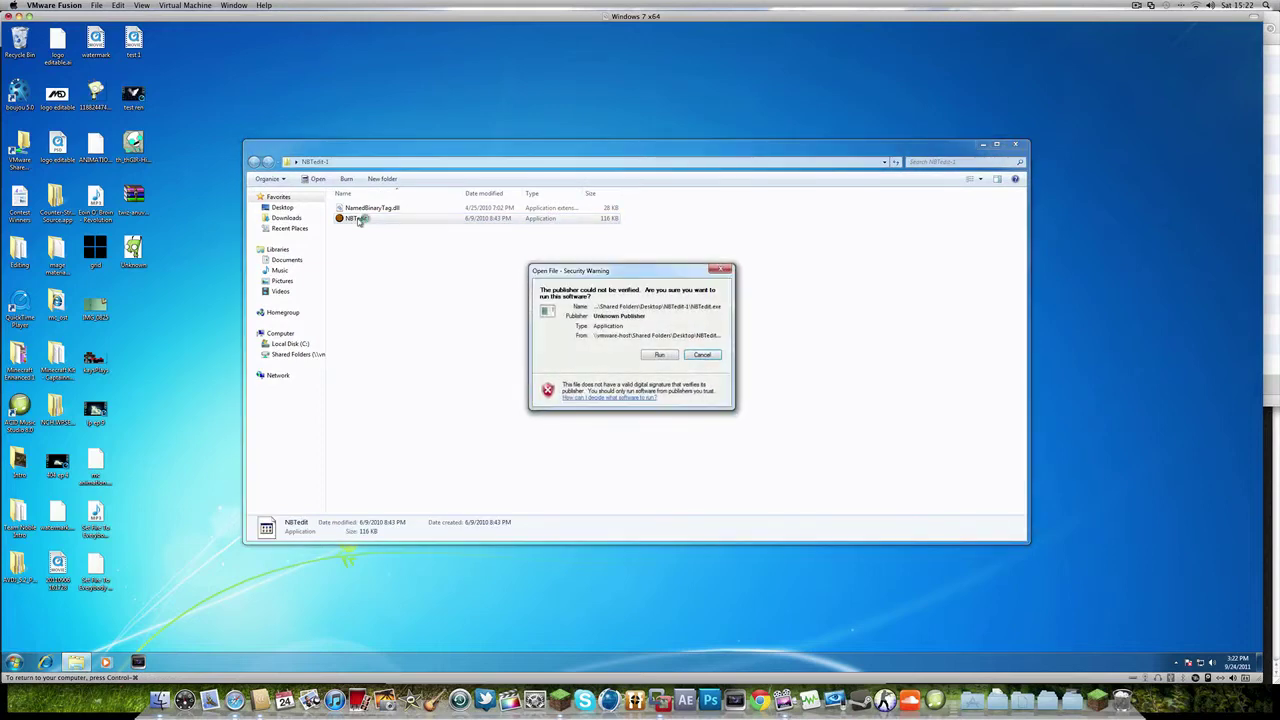
click(660, 354)
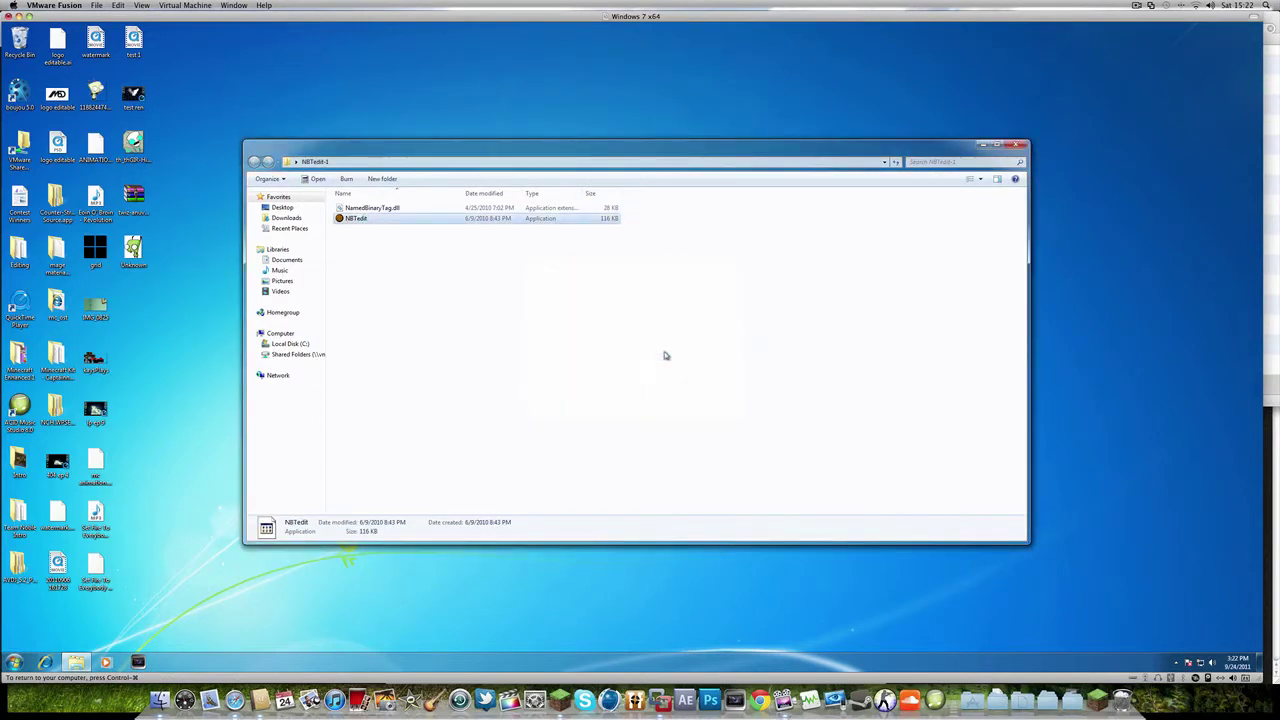
drag(148, 56, 644, 197)
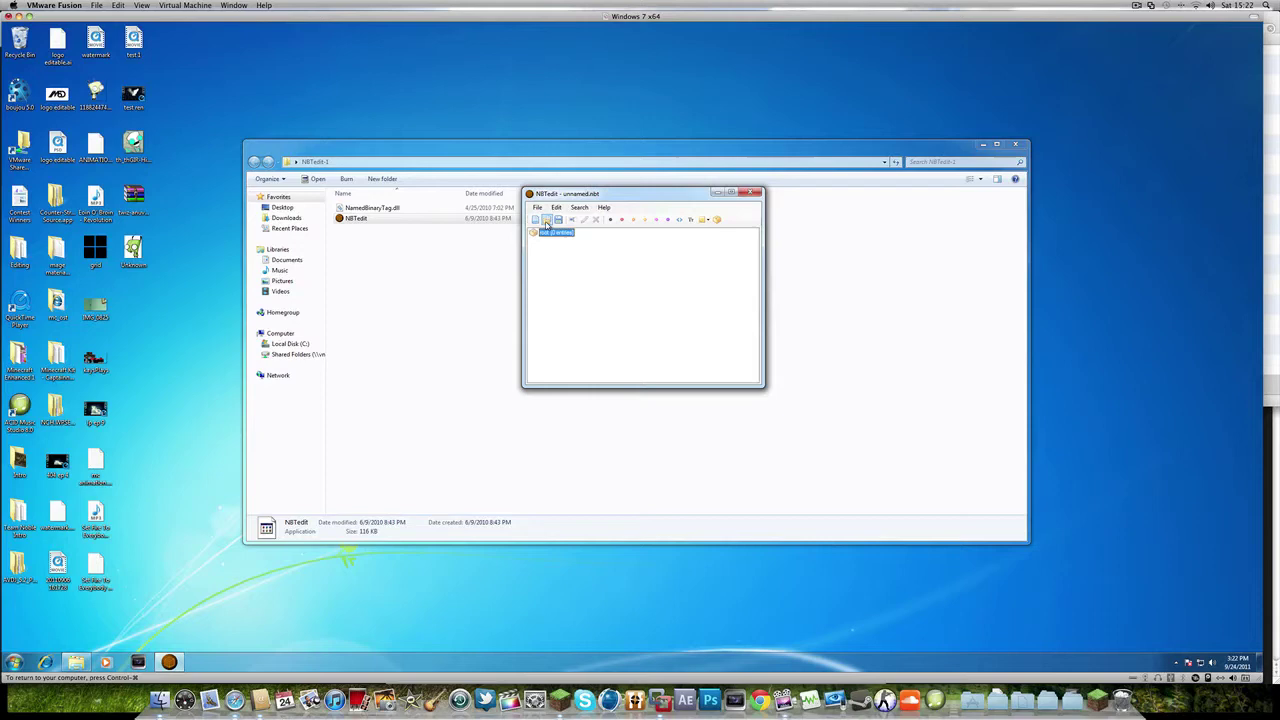
- Start opening a file in NBTedit and browse to the shared Mac home folder
click(546, 221)
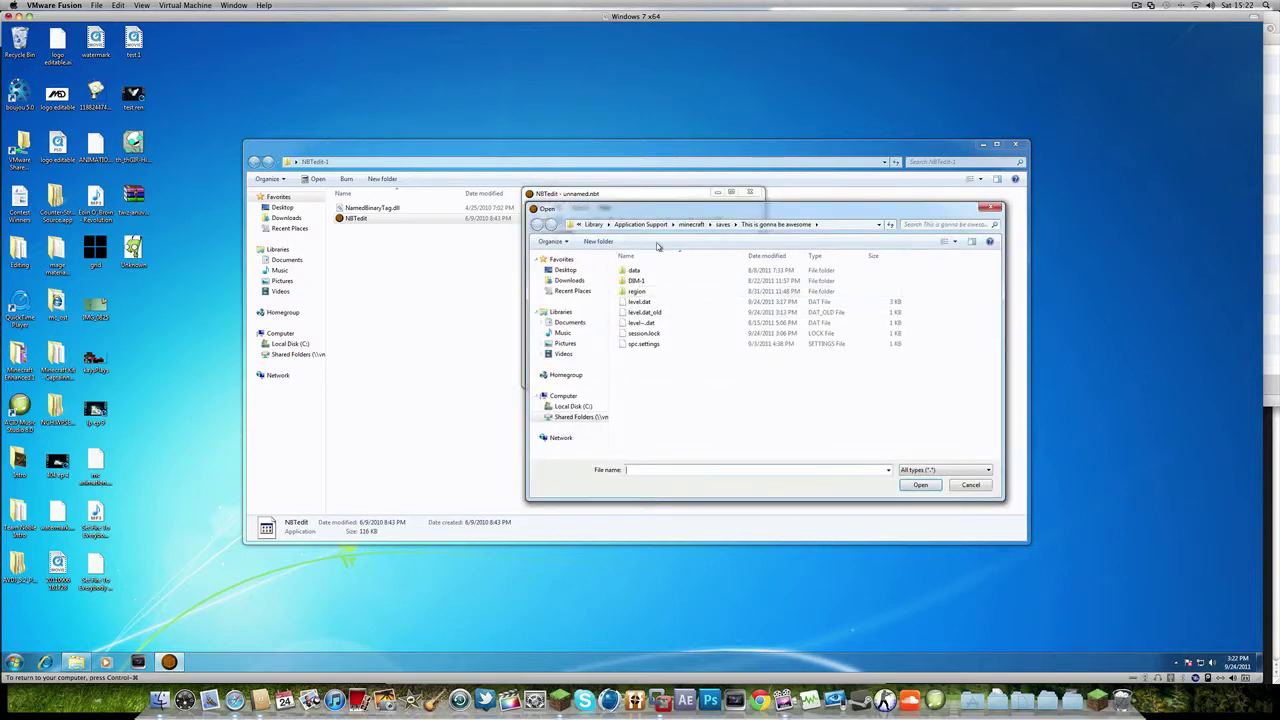
click(578, 226)
click(578, 226)
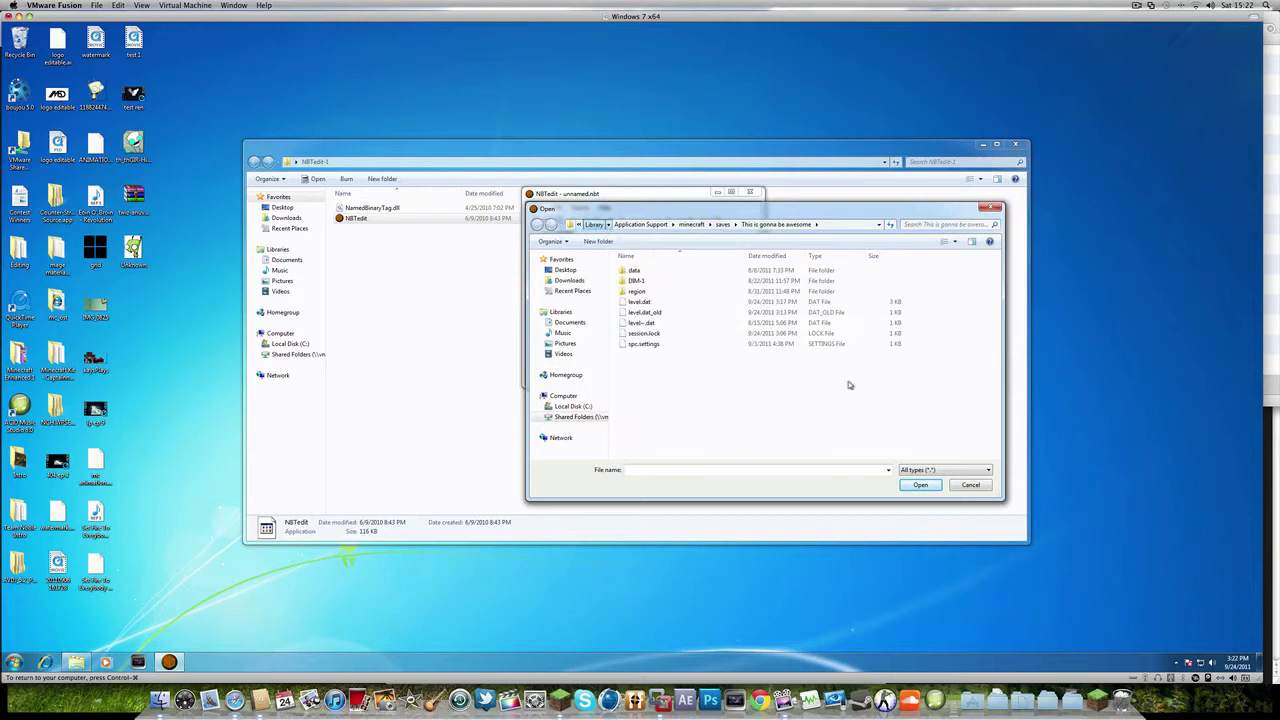
click(840, 224)
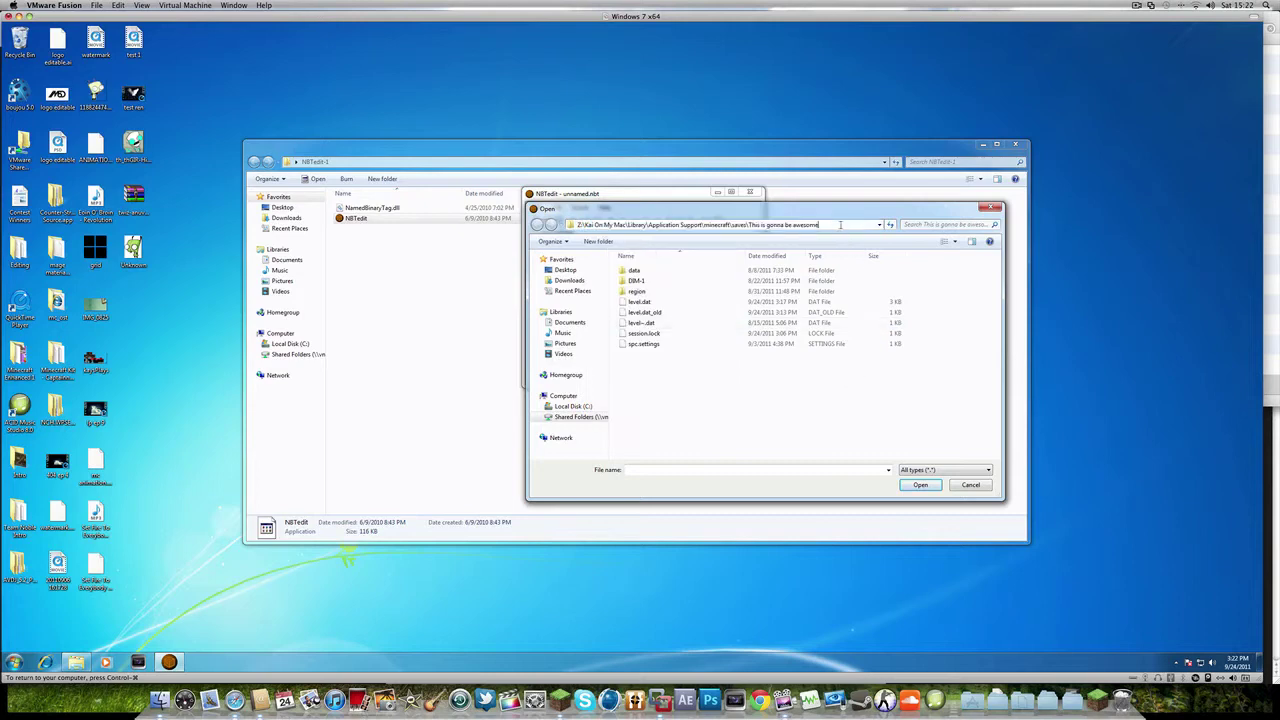
click(572, 416)
click(657, 291)
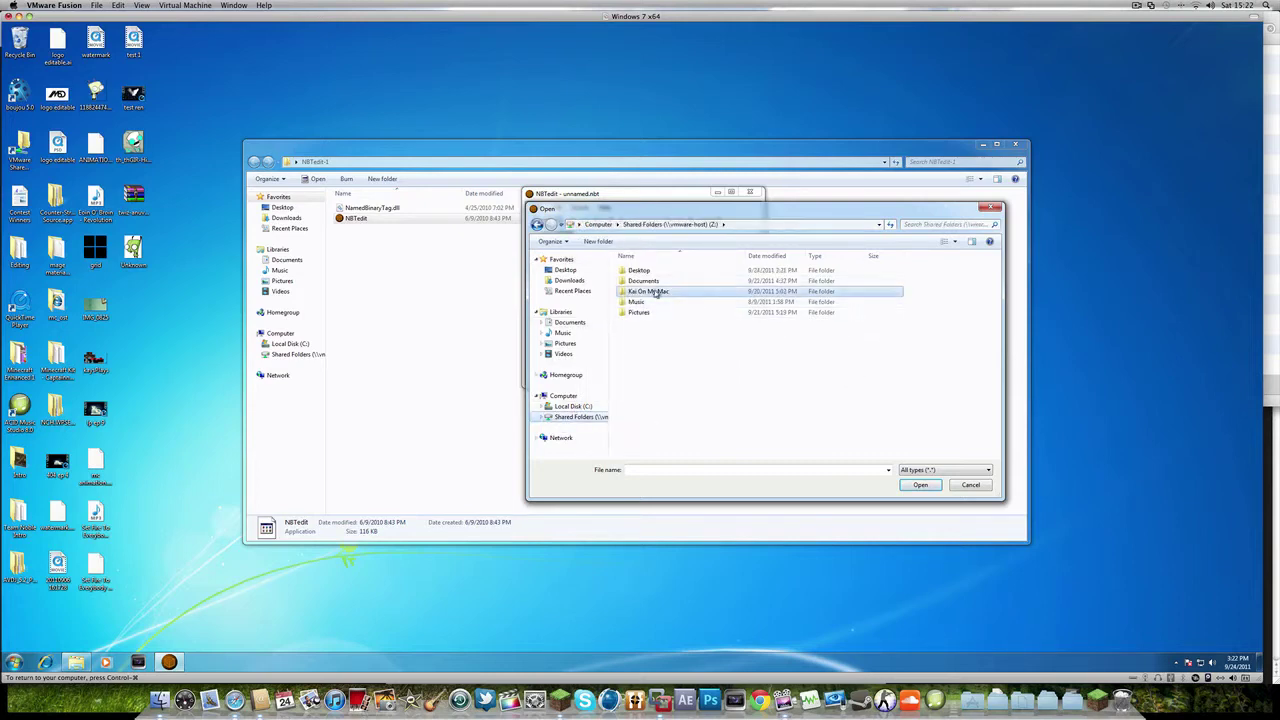
- Navigate through Library, Application Support, minecraft and saves into the Test1234 folder
double_click(657, 291)
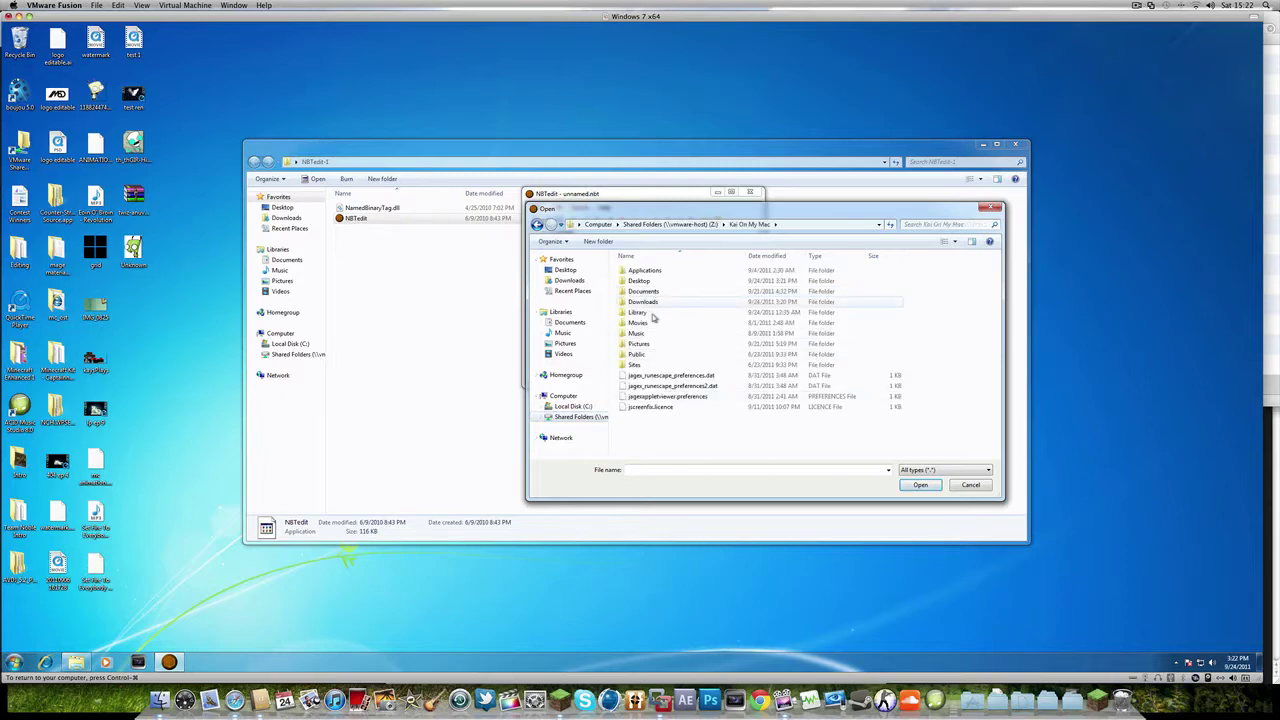
double_click(651, 317)
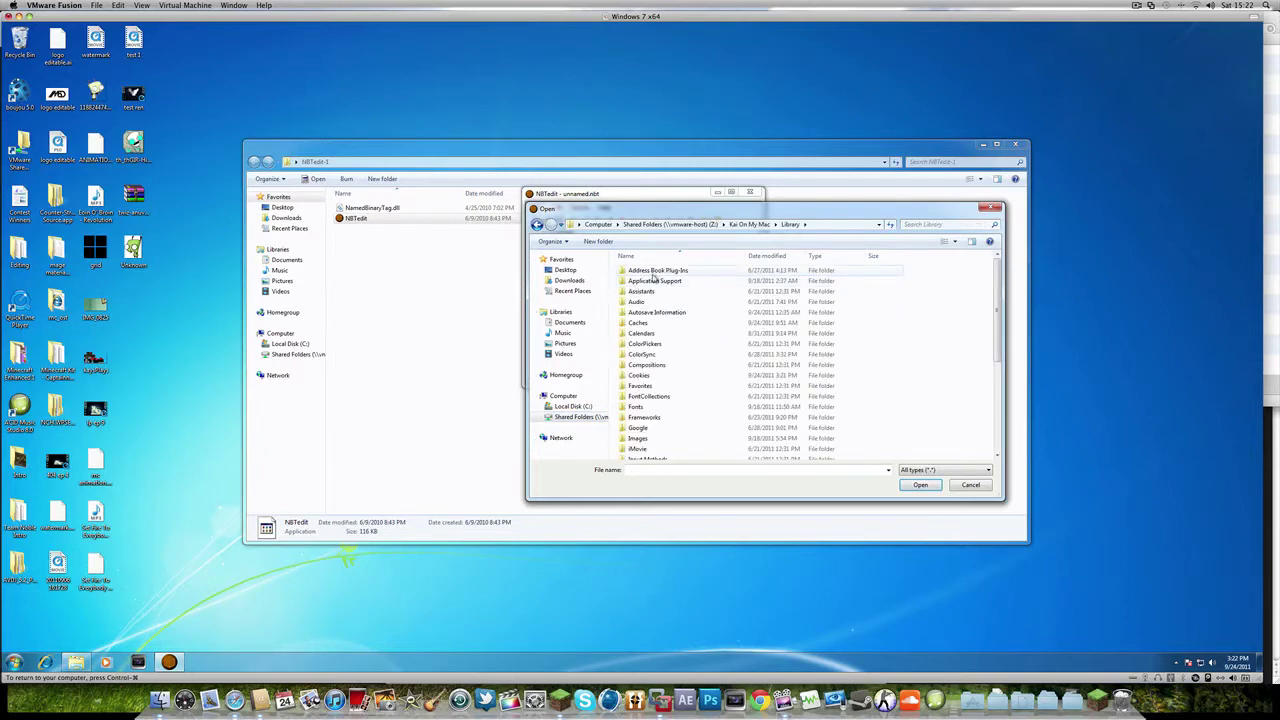
double_click(651, 284)
scroll(669, 401, down, 6)
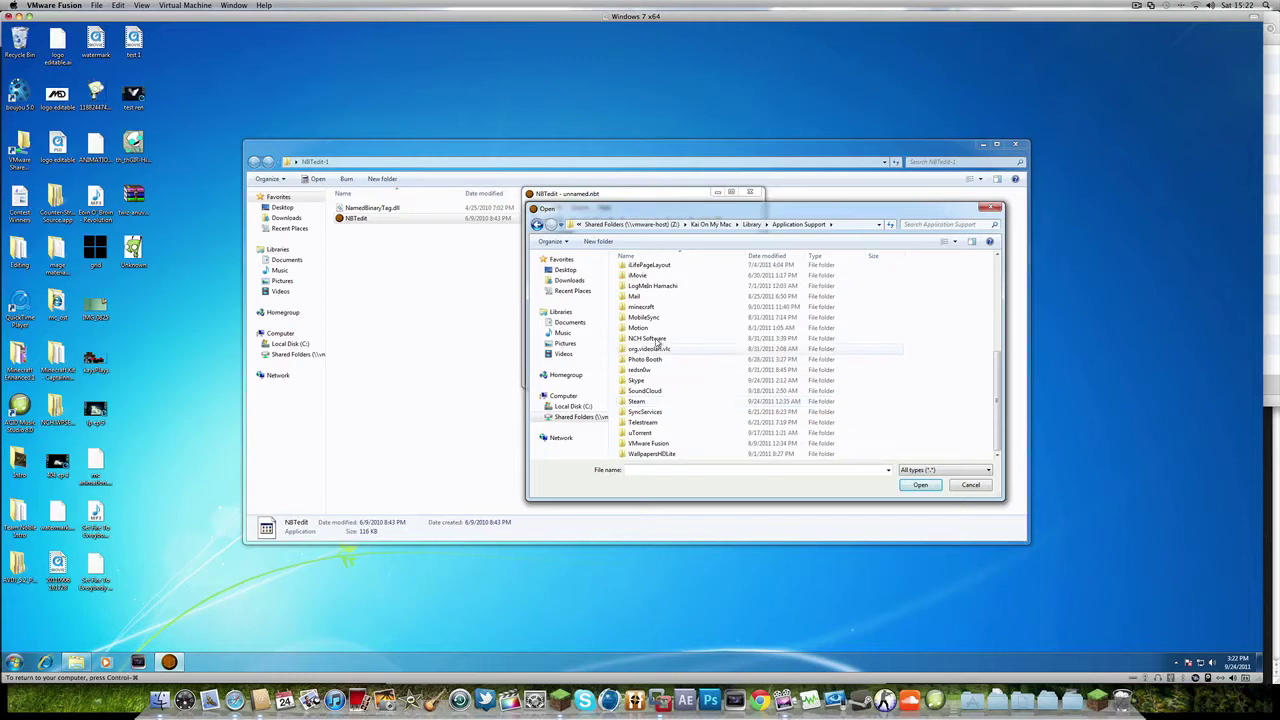
double_click(649, 308)
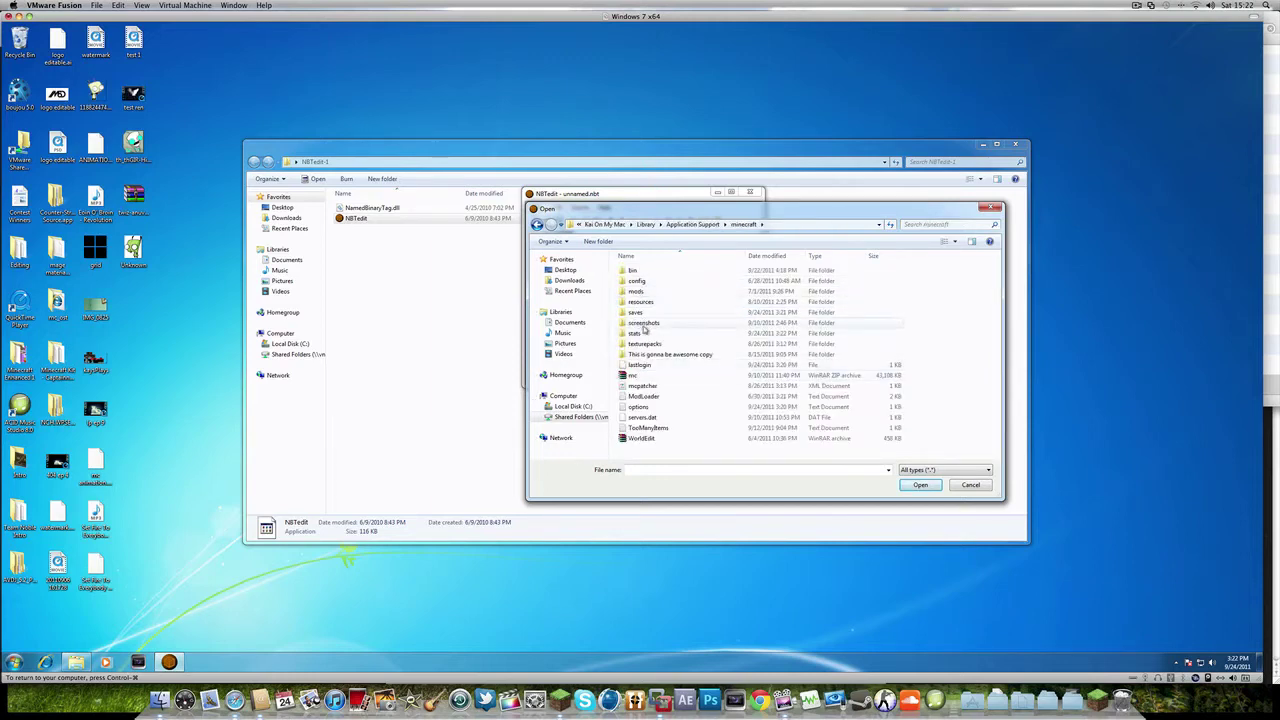
double_click(638, 312)
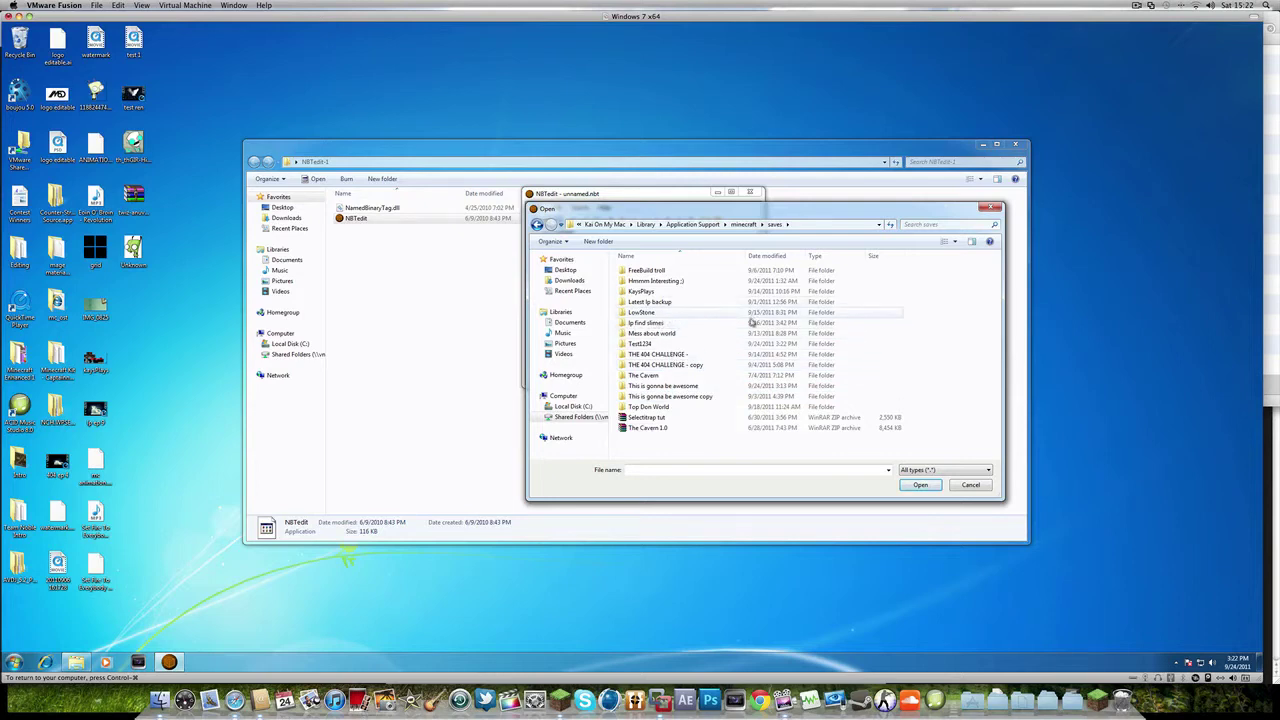
double_click(686, 343)
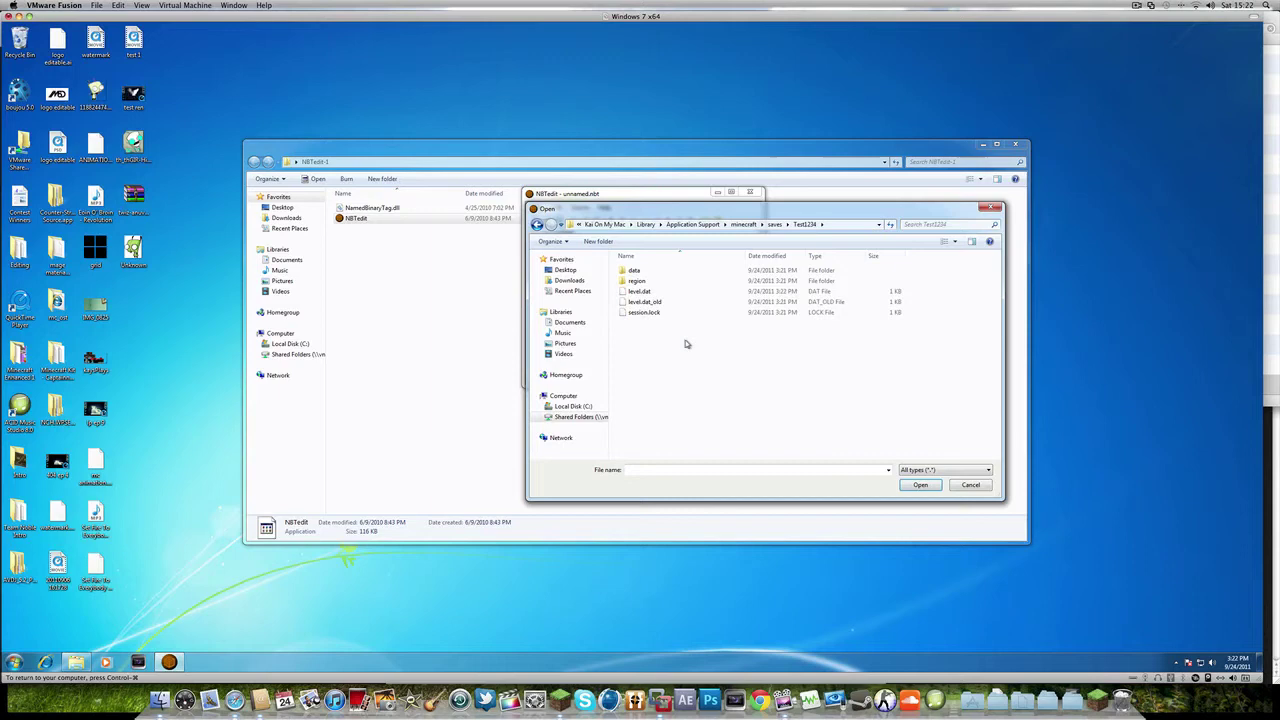
- Open Test1234's level.dat and expand its Data compound to show GameType: 0
double_click(640, 291)
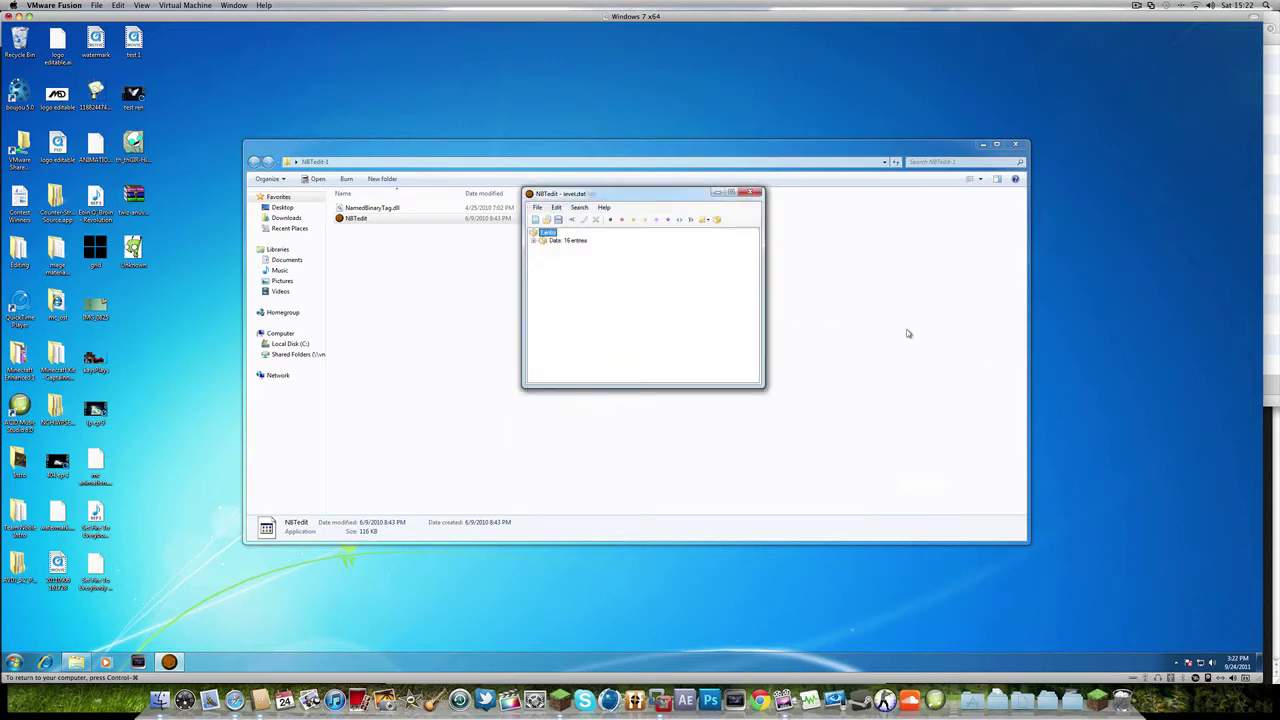
click(534, 241)
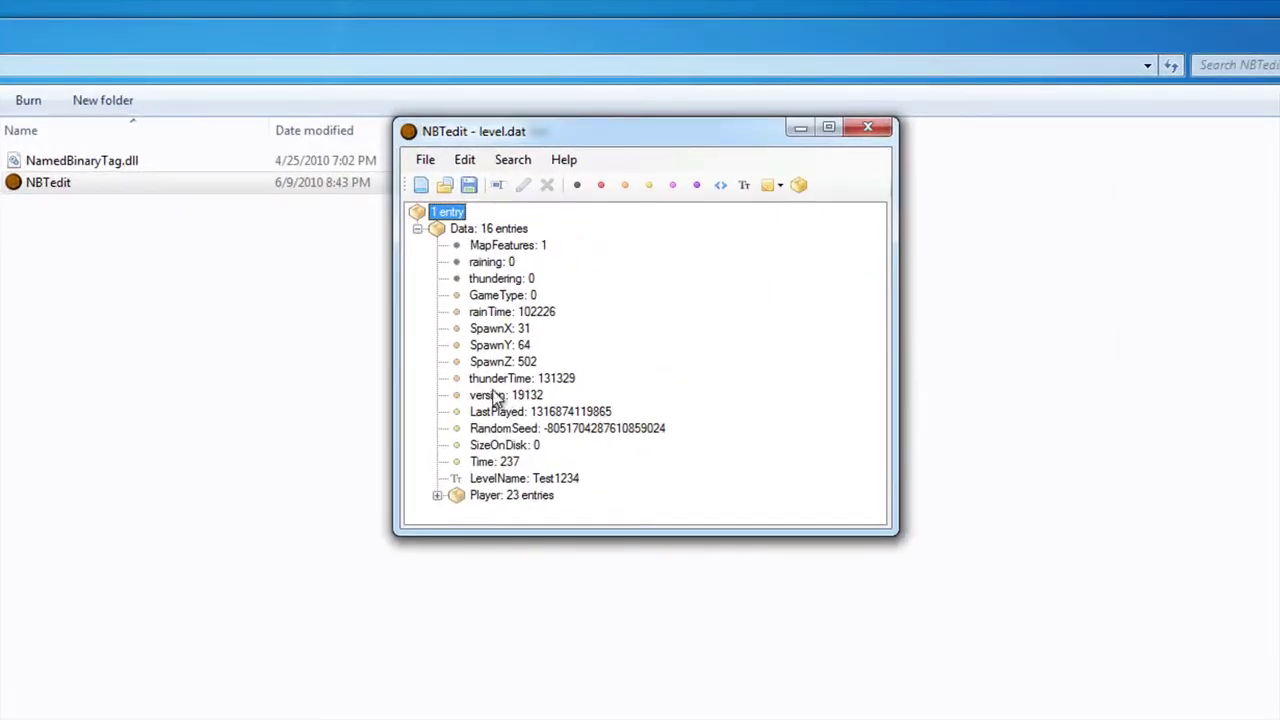
click(490, 249)
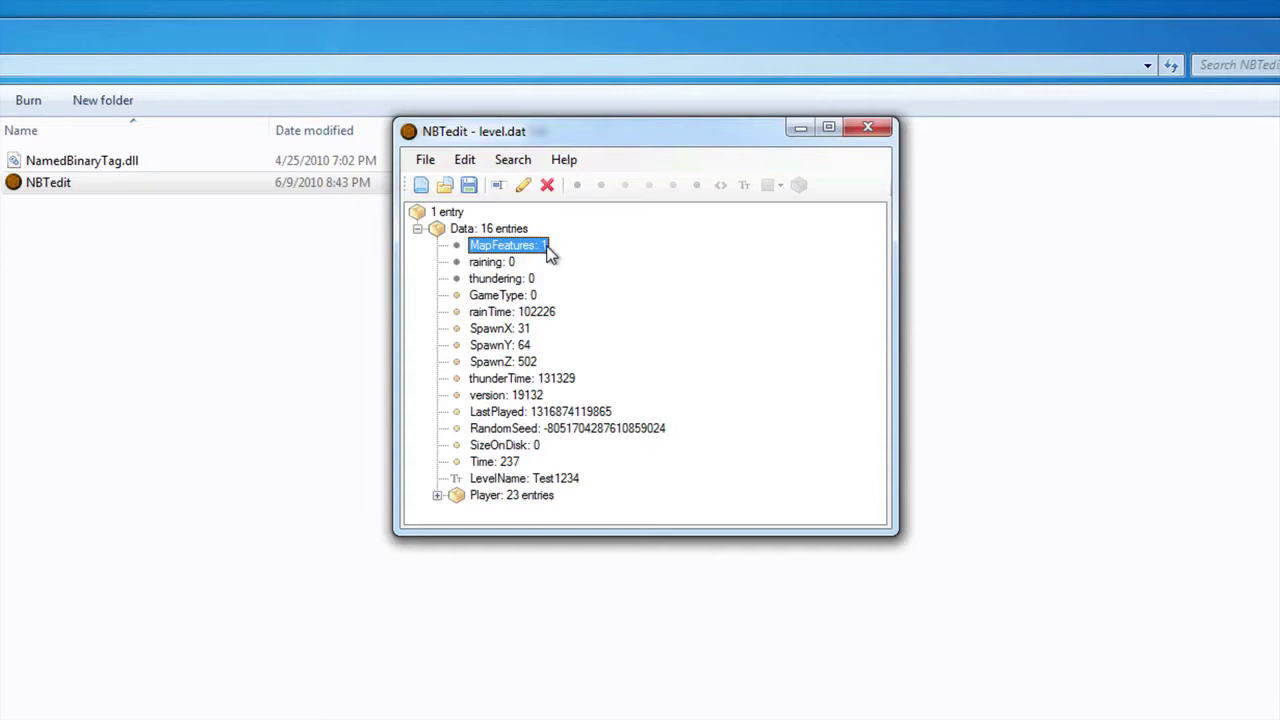
- Change the GameType tag's value to 1 (creative) in level.dat
click(508, 297)
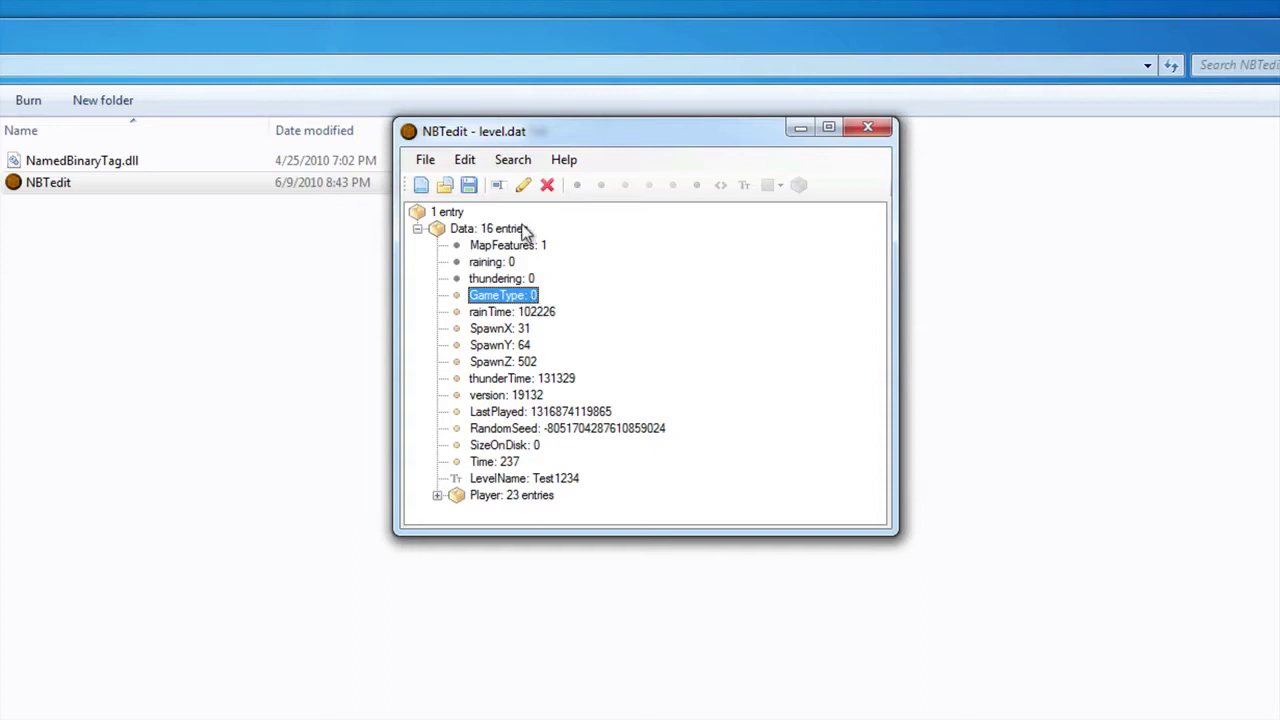
click(523, 185)
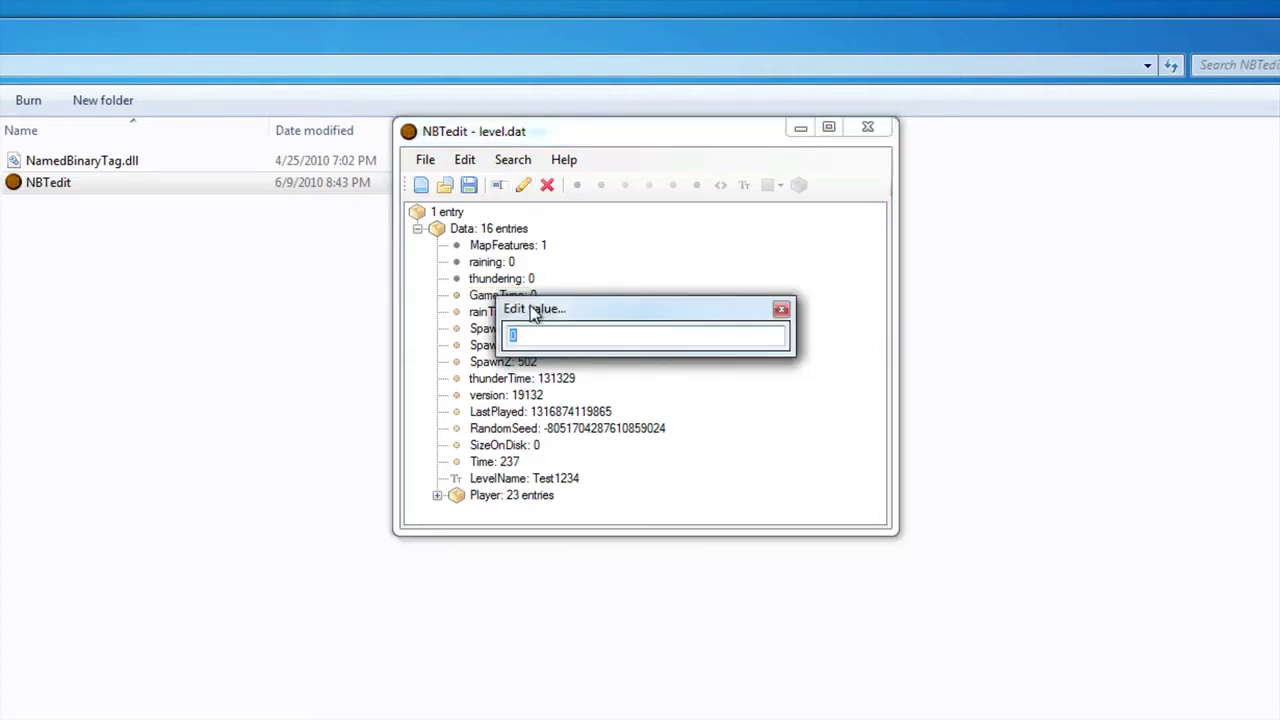
key(Return)
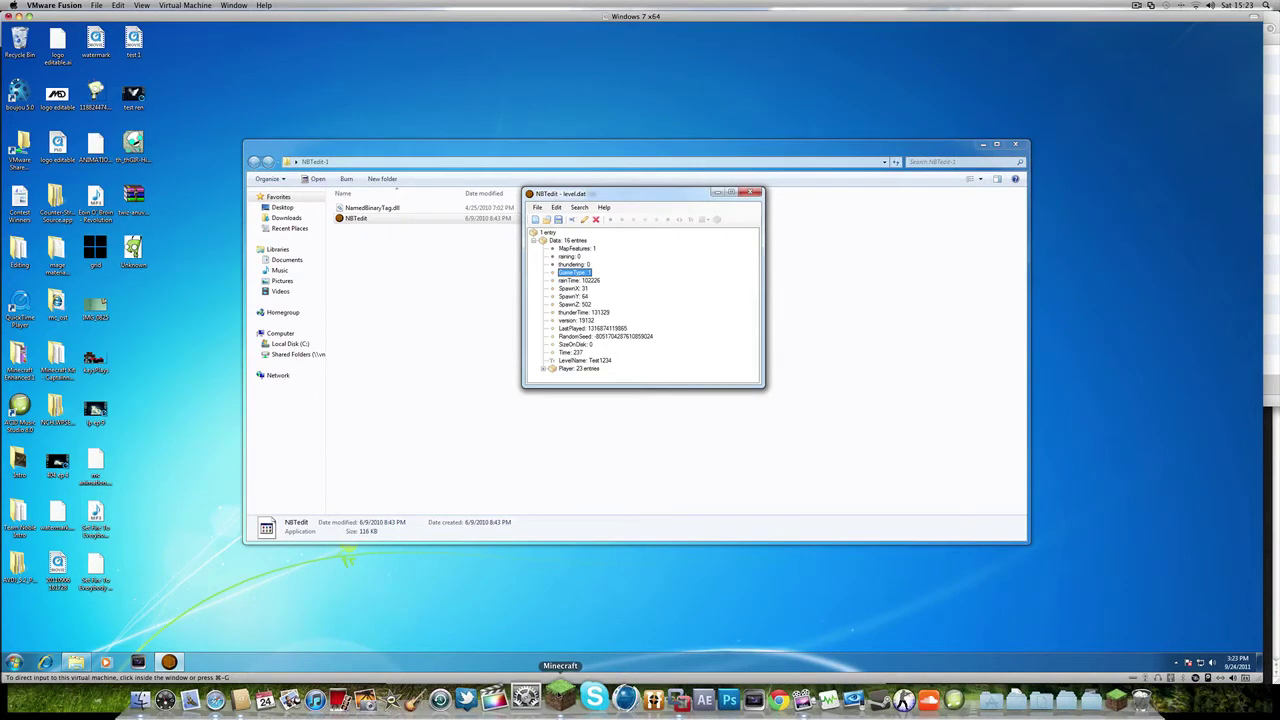
- Refresh the world list, load Test1234, and confirm the creative item selection opens
click(561, 697)
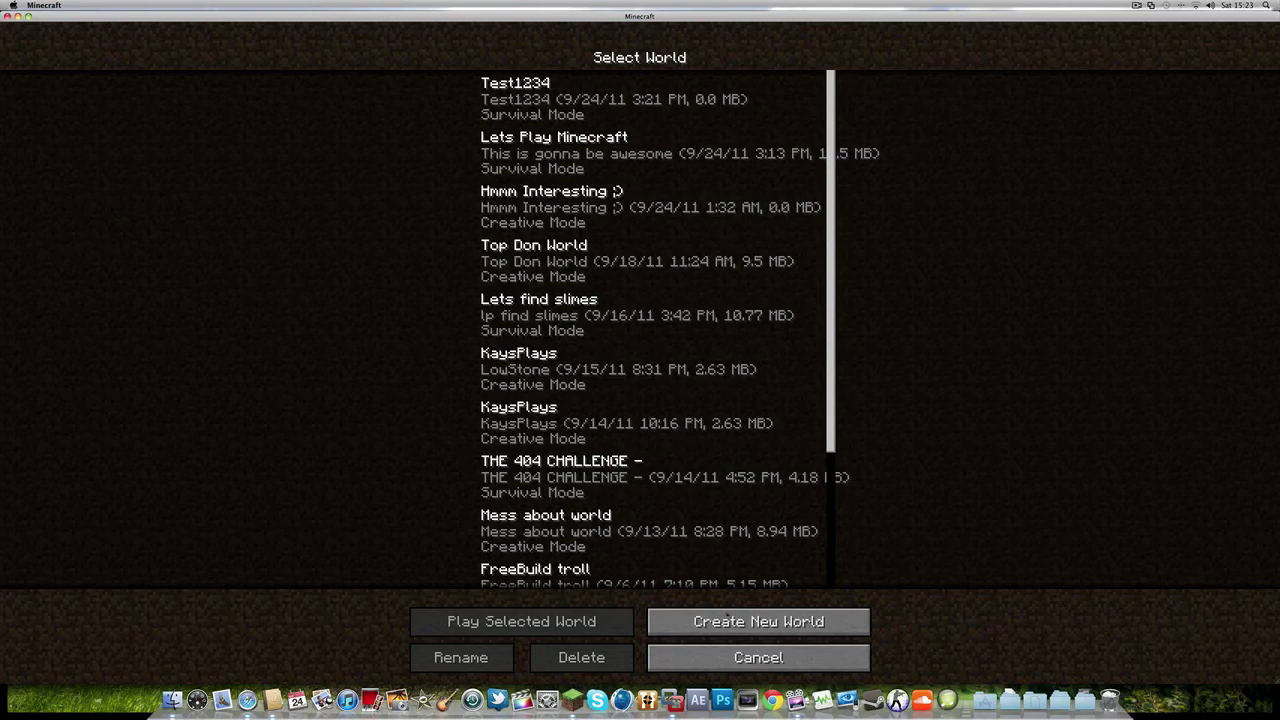
click(735, 660)
click(625, 274)
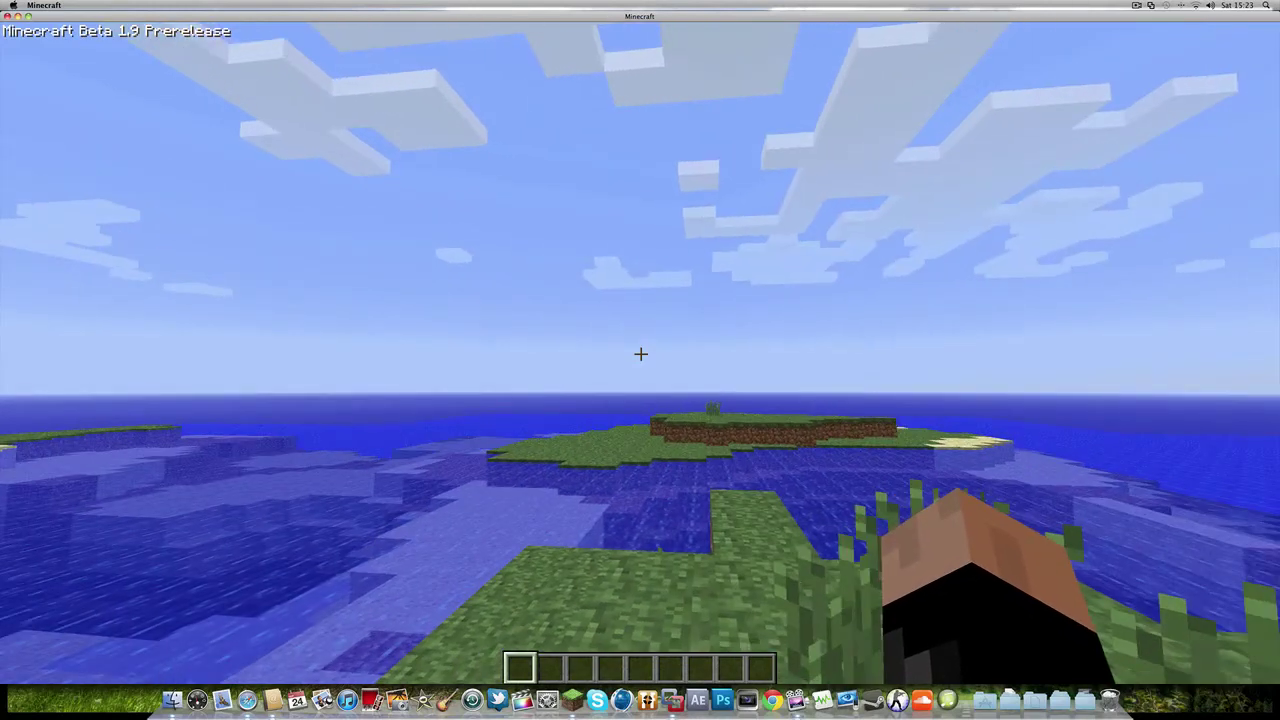
key(e)
scroll(640, 355, down, 10)
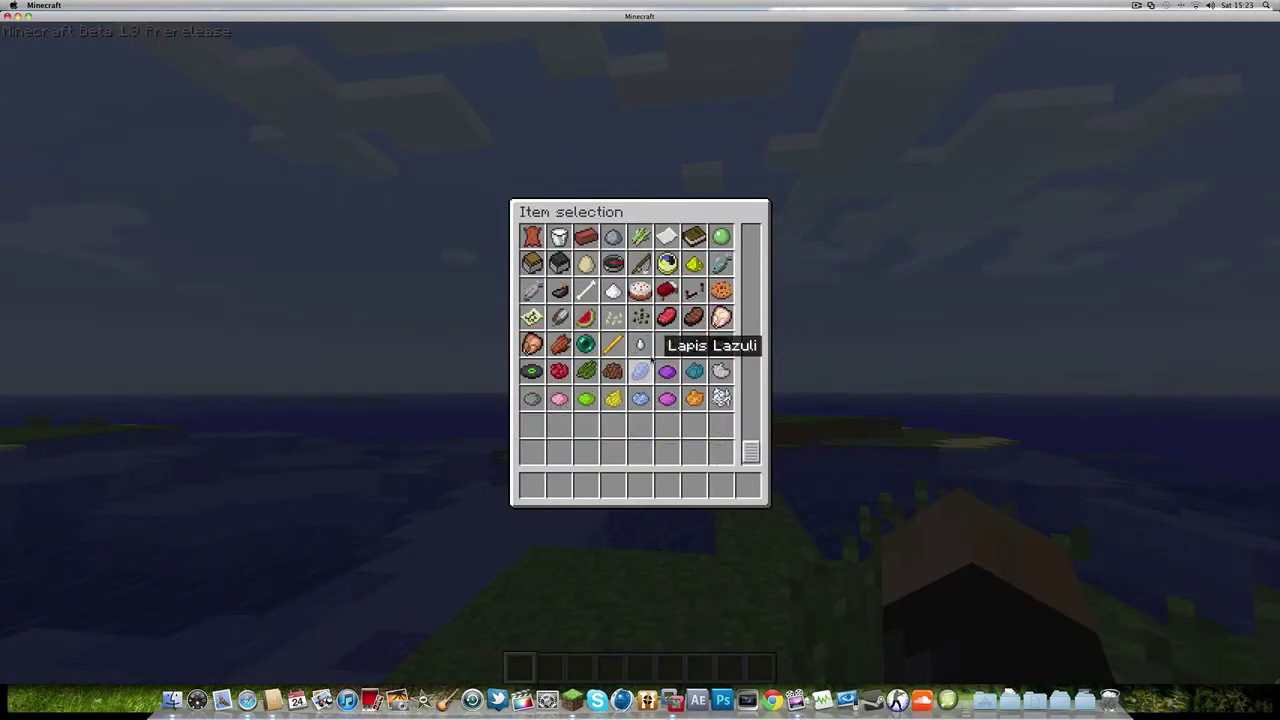
scroll(660, 360, up, 10)
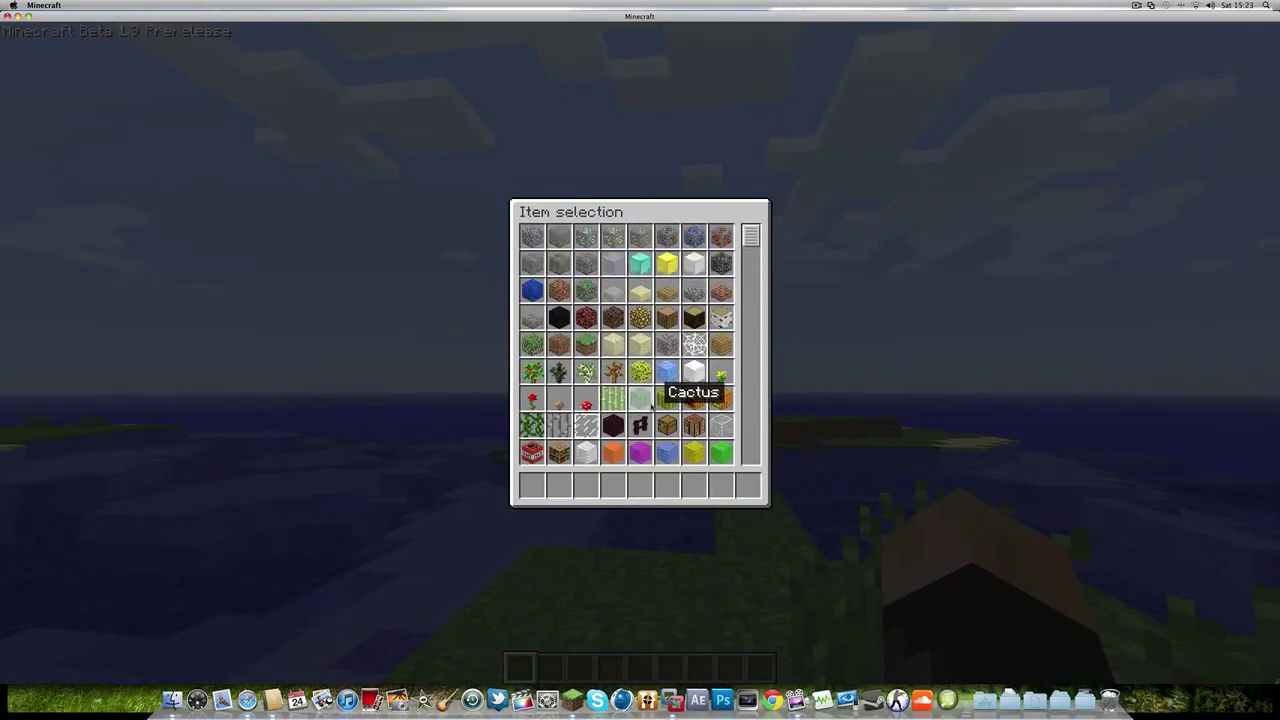
key(e)
- Fly above the sea and down to the central island with the F3 debug overlay shown
key(space)
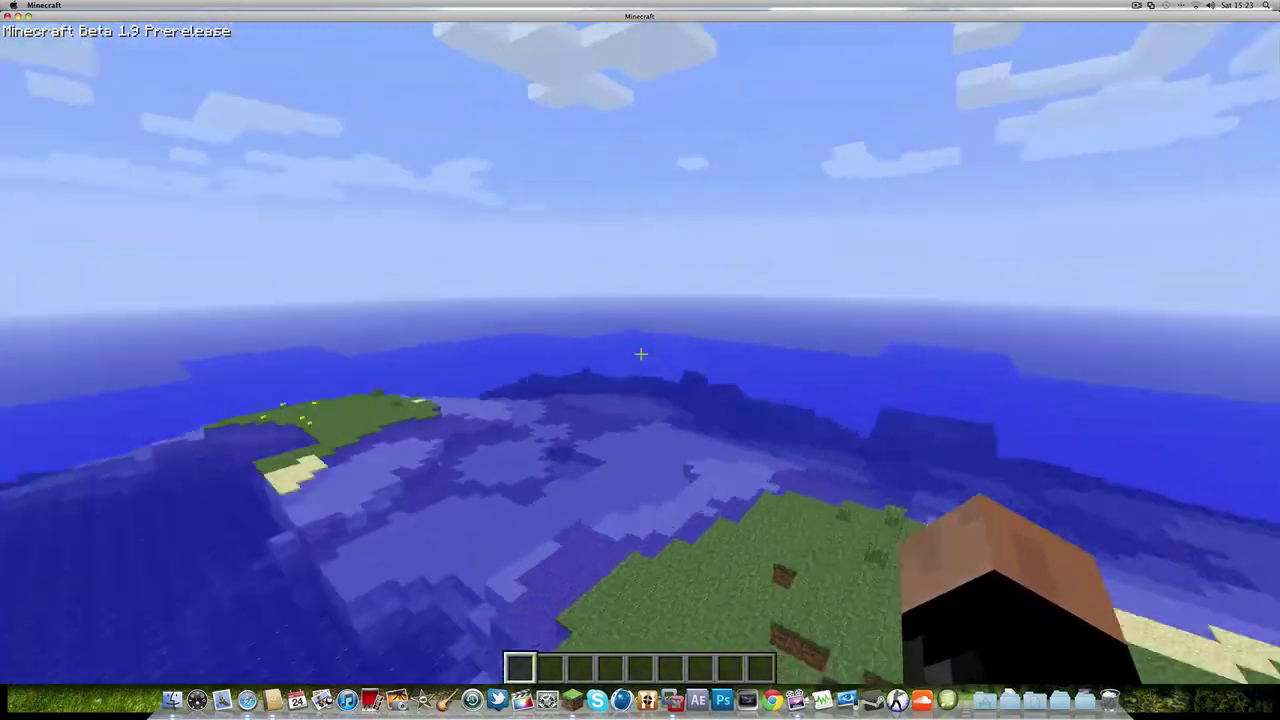
mouse_move(640, 354)
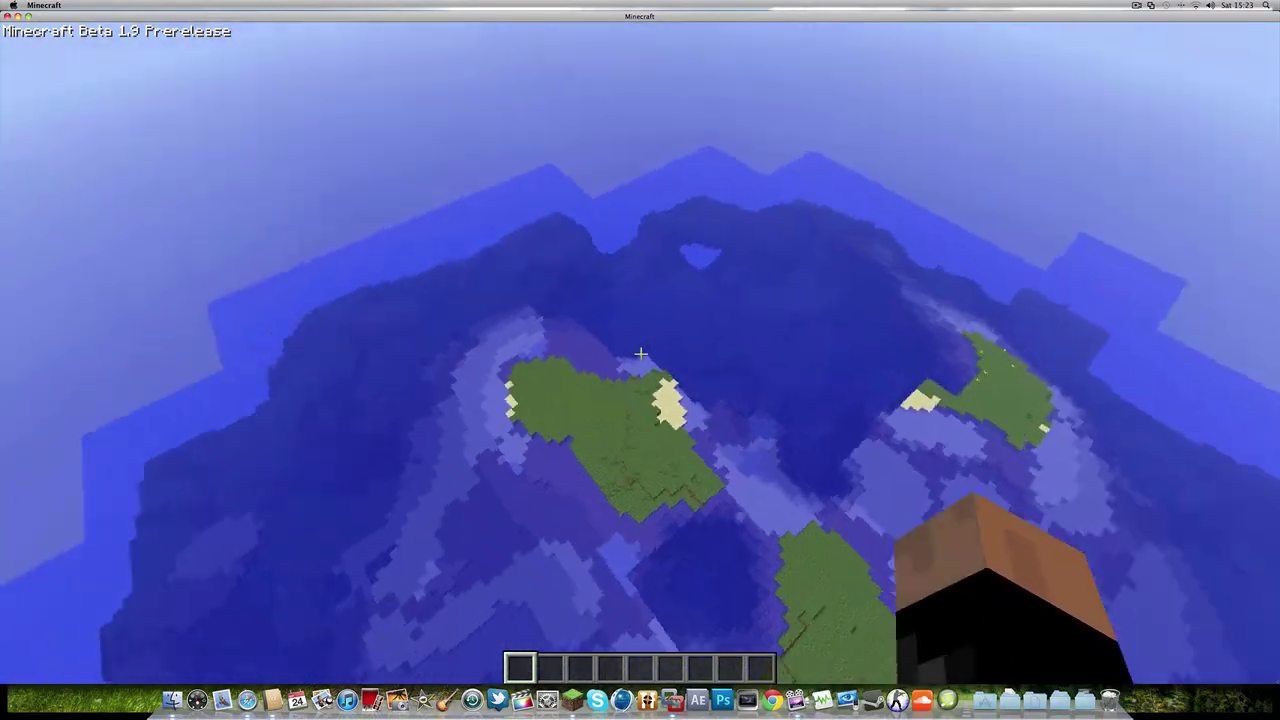
key(shift)
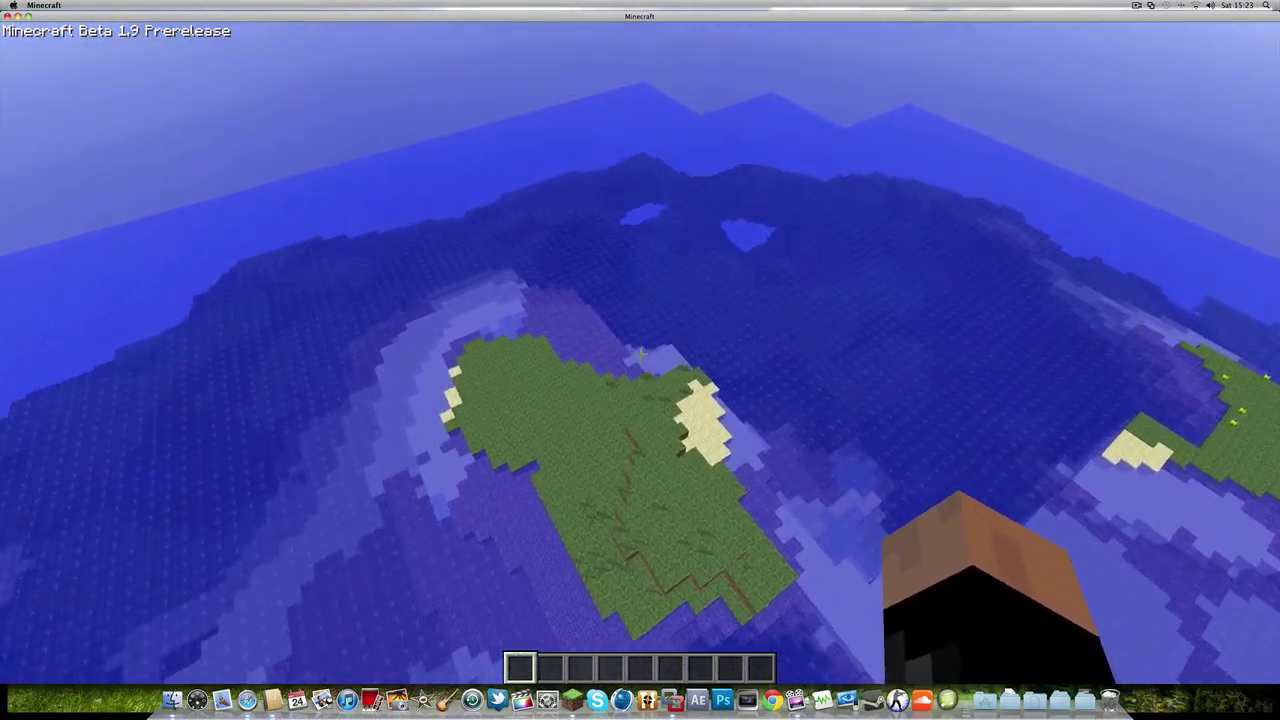
key(shift)
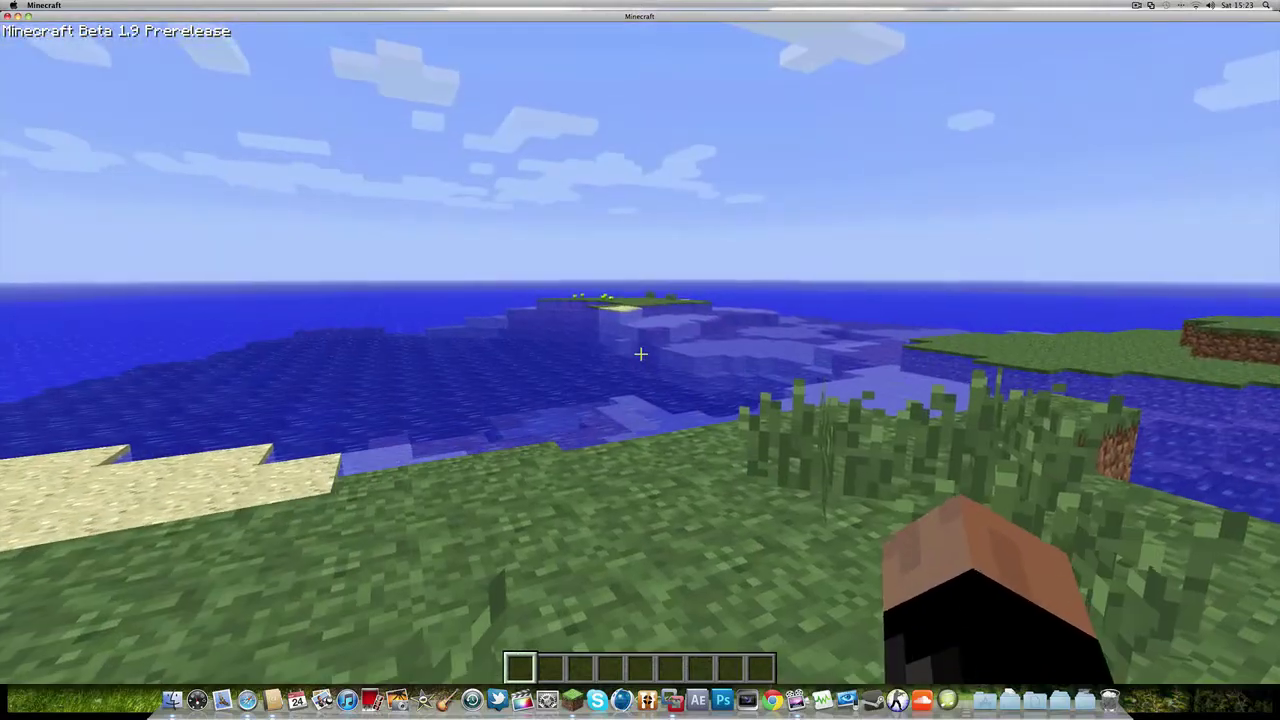
key(F3)
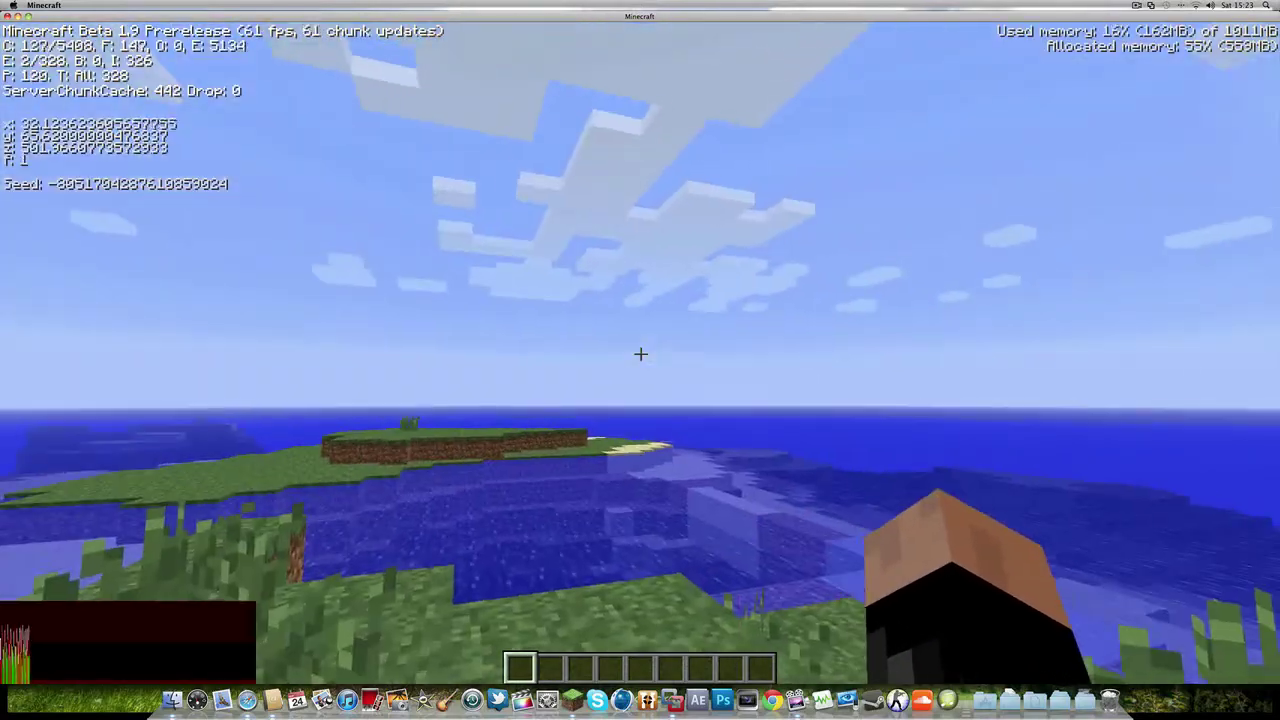
key(w)
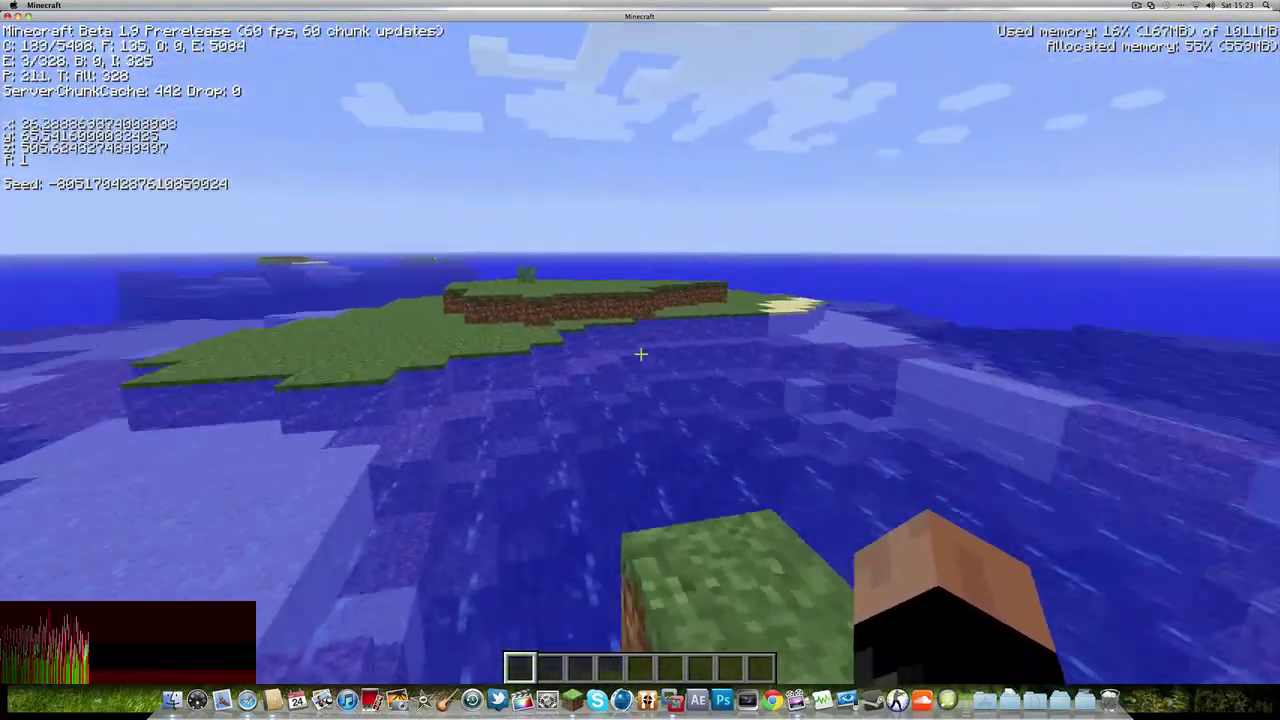
key(w)
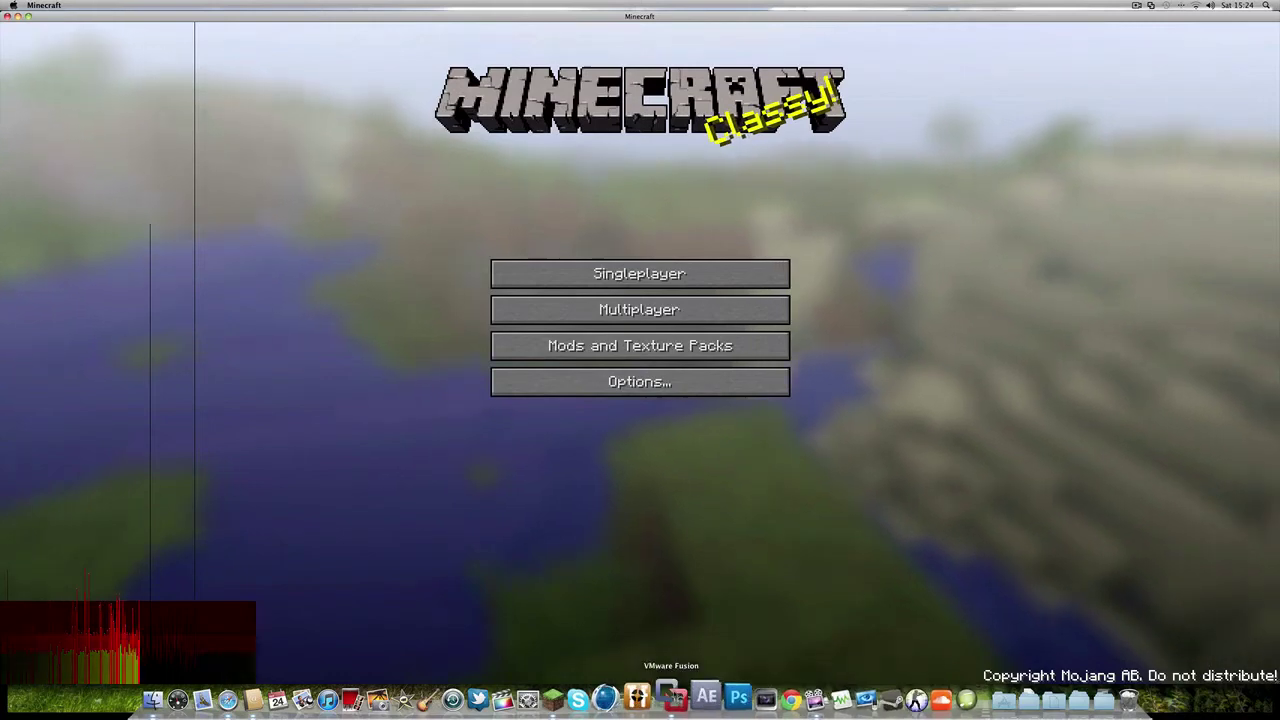
- In NBTedit, view the MapFeatures value and close the editor without changes
click(663, 697)
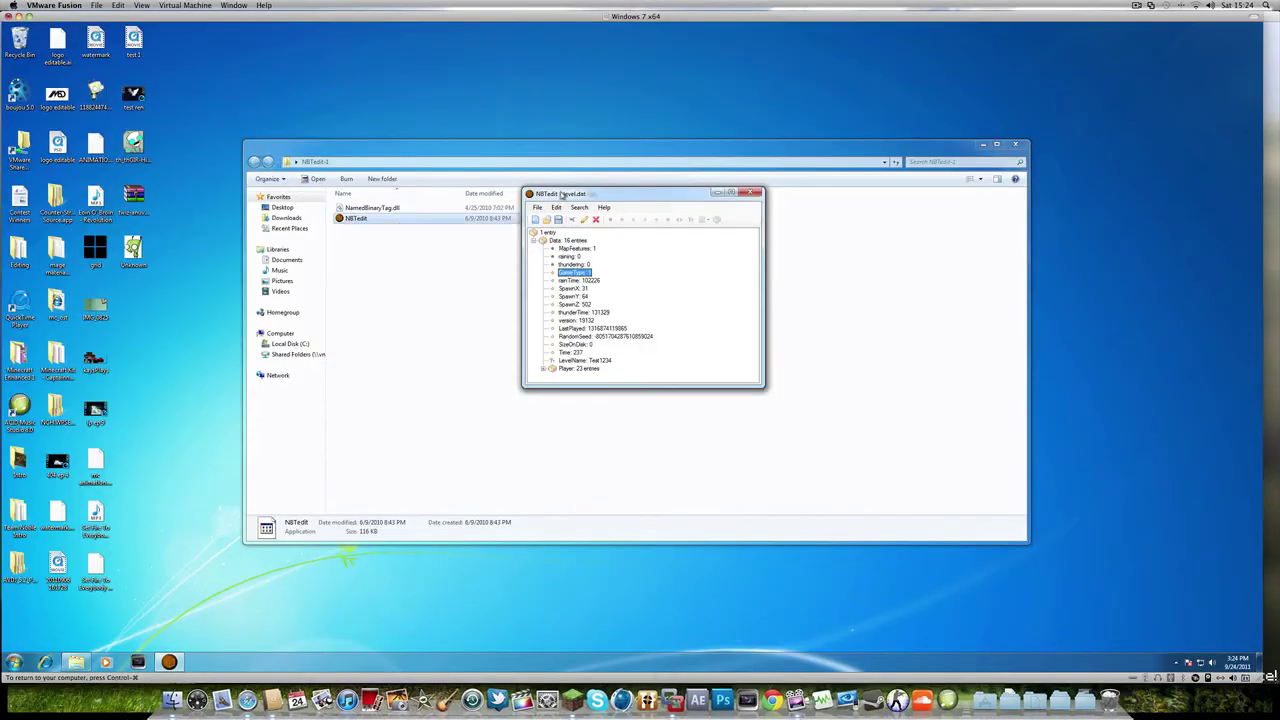
click(572, 249)
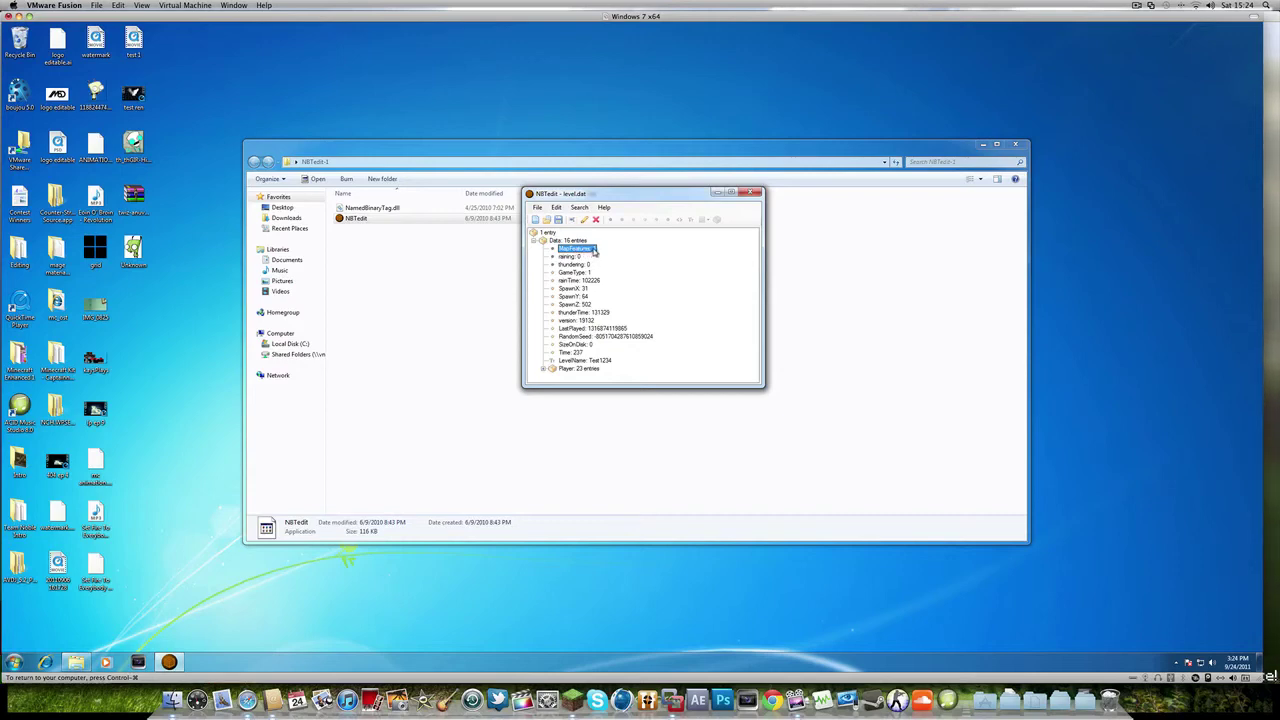
click(584, 221)
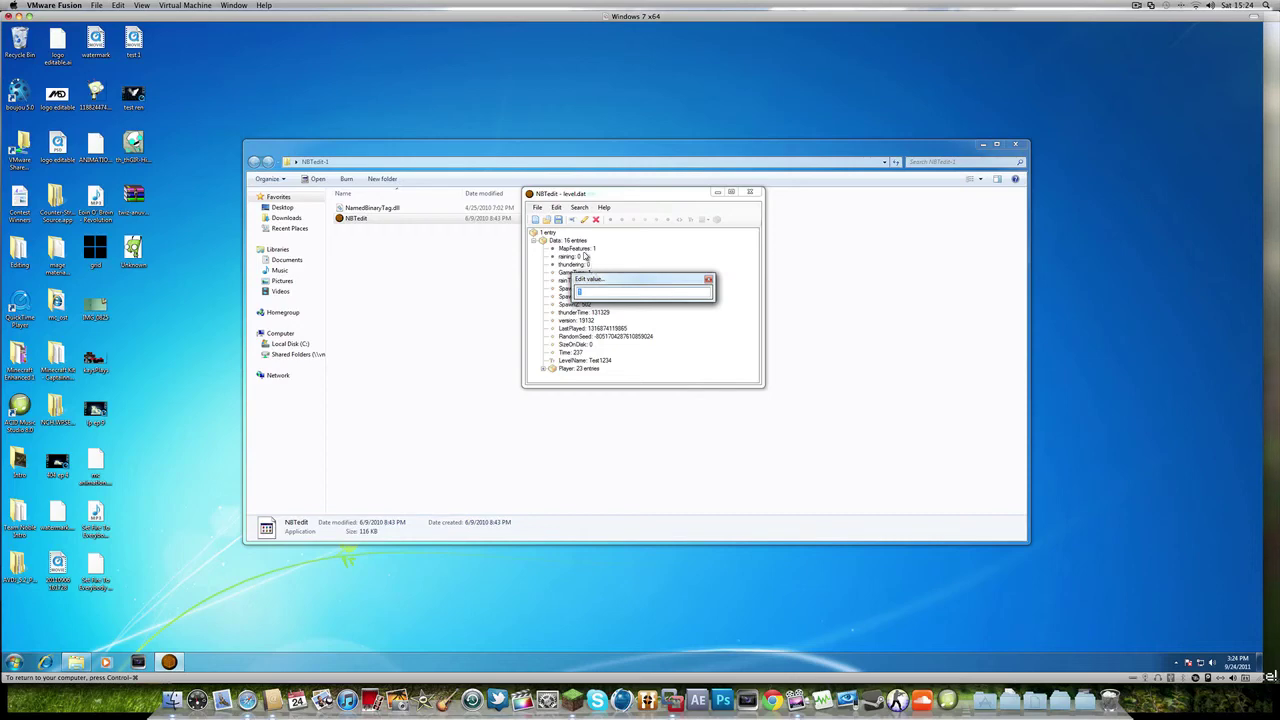
key(Return)
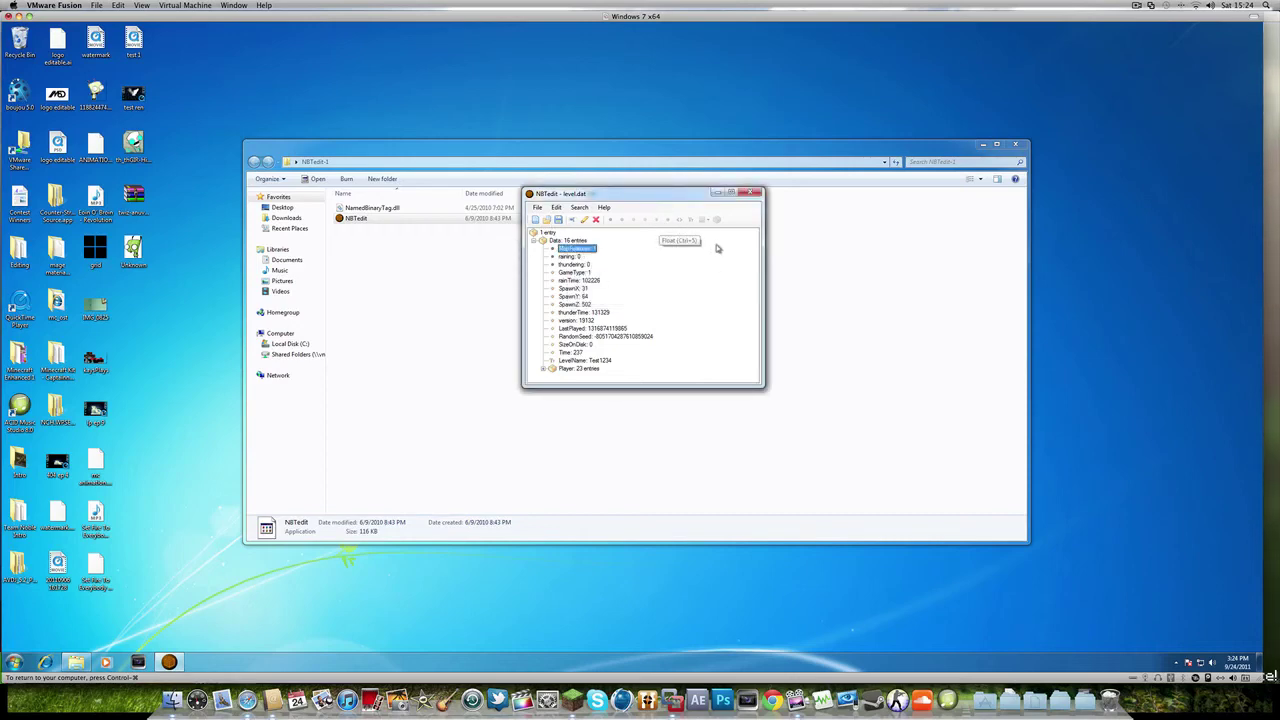
- Expand and collapse the Player and Data tags, then close NBTedit
double_click(556, 370)
scroll(580, 325, down, 2)
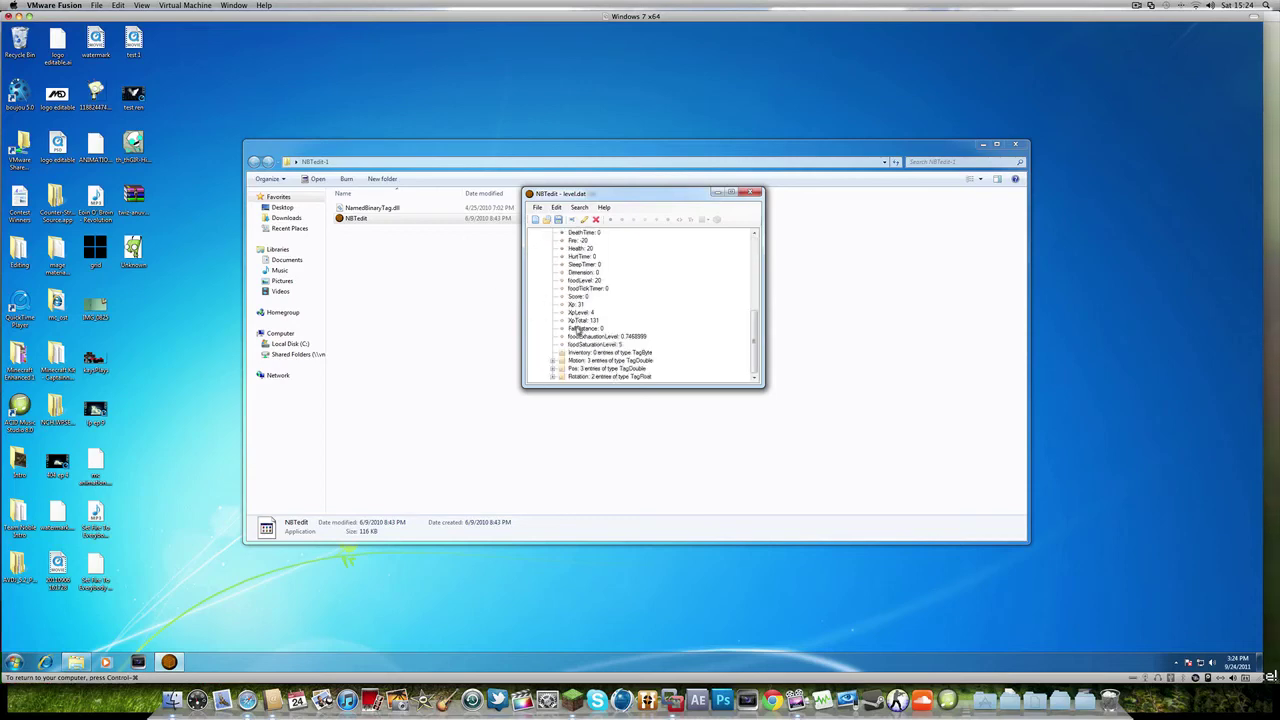
scroll(570, 320, up, 3)
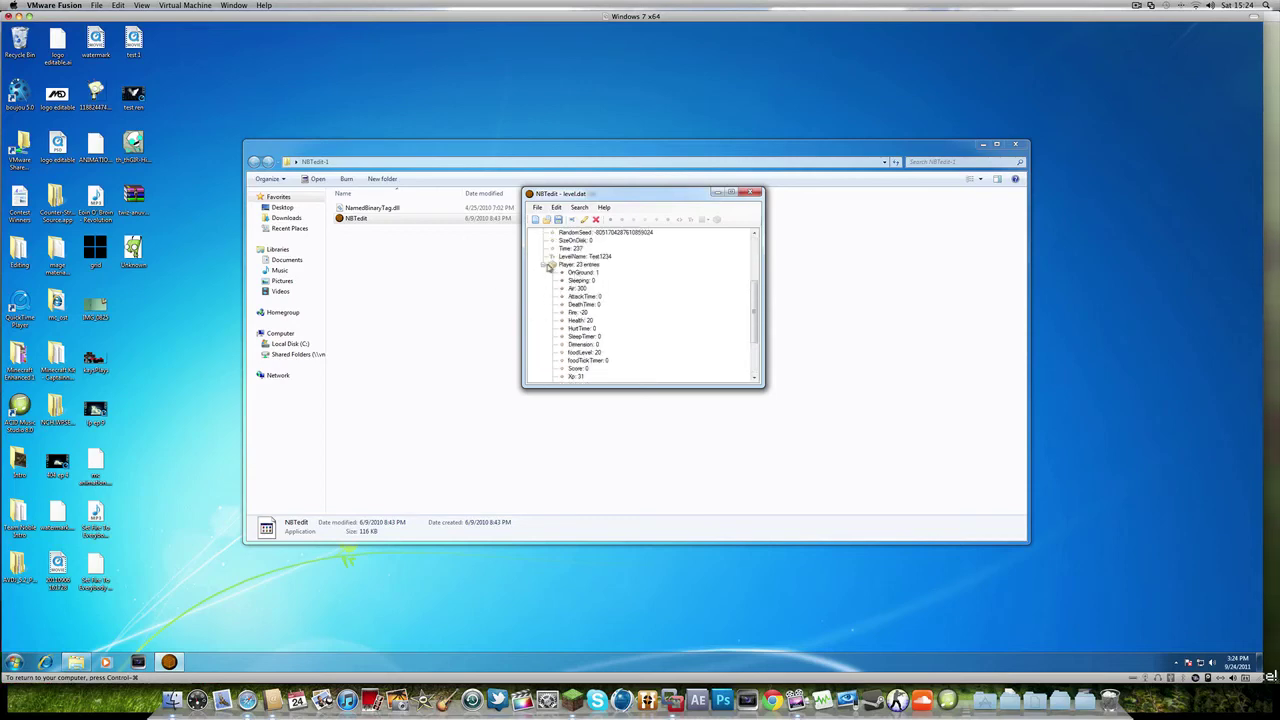
click(544, 265)
click(533, 242)
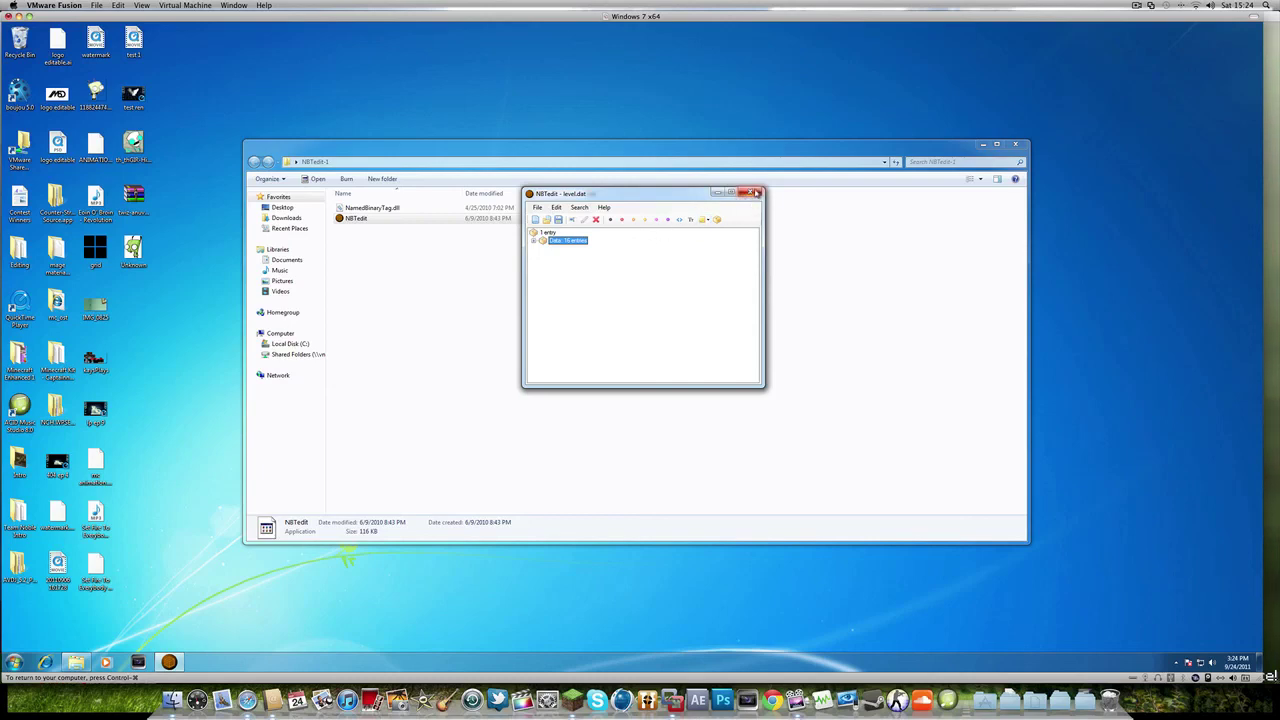
click(757, 193)
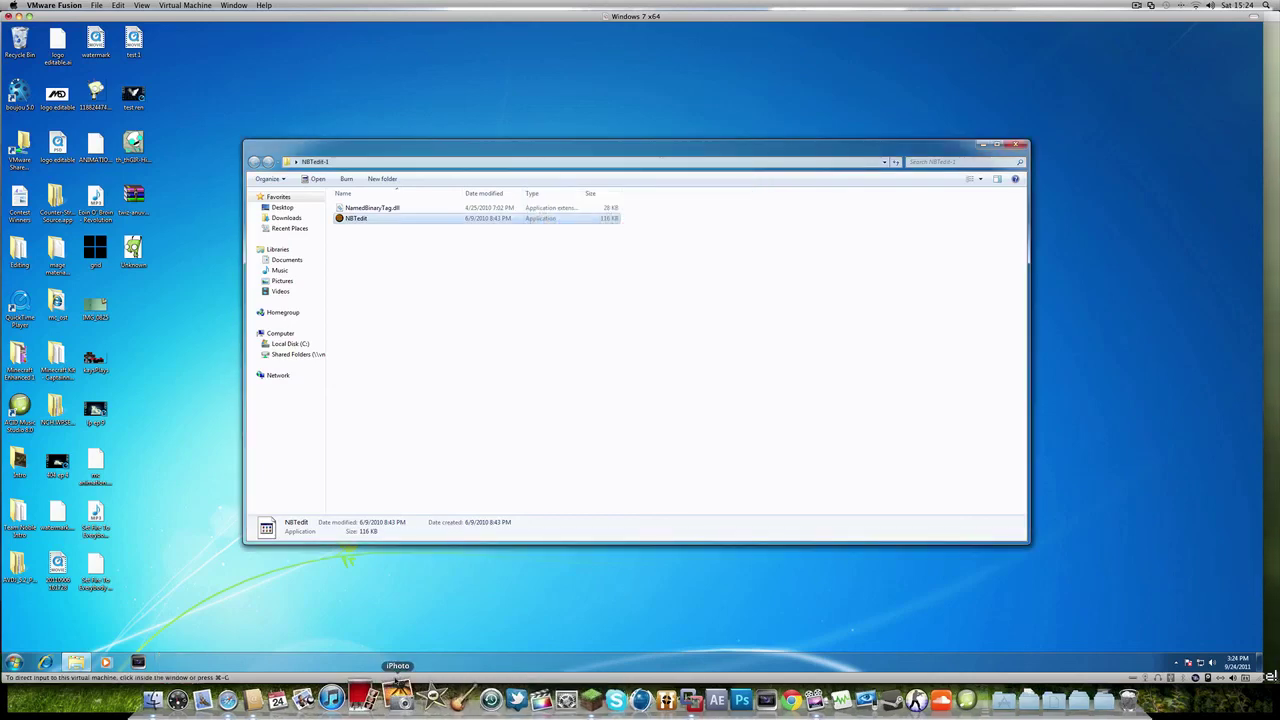